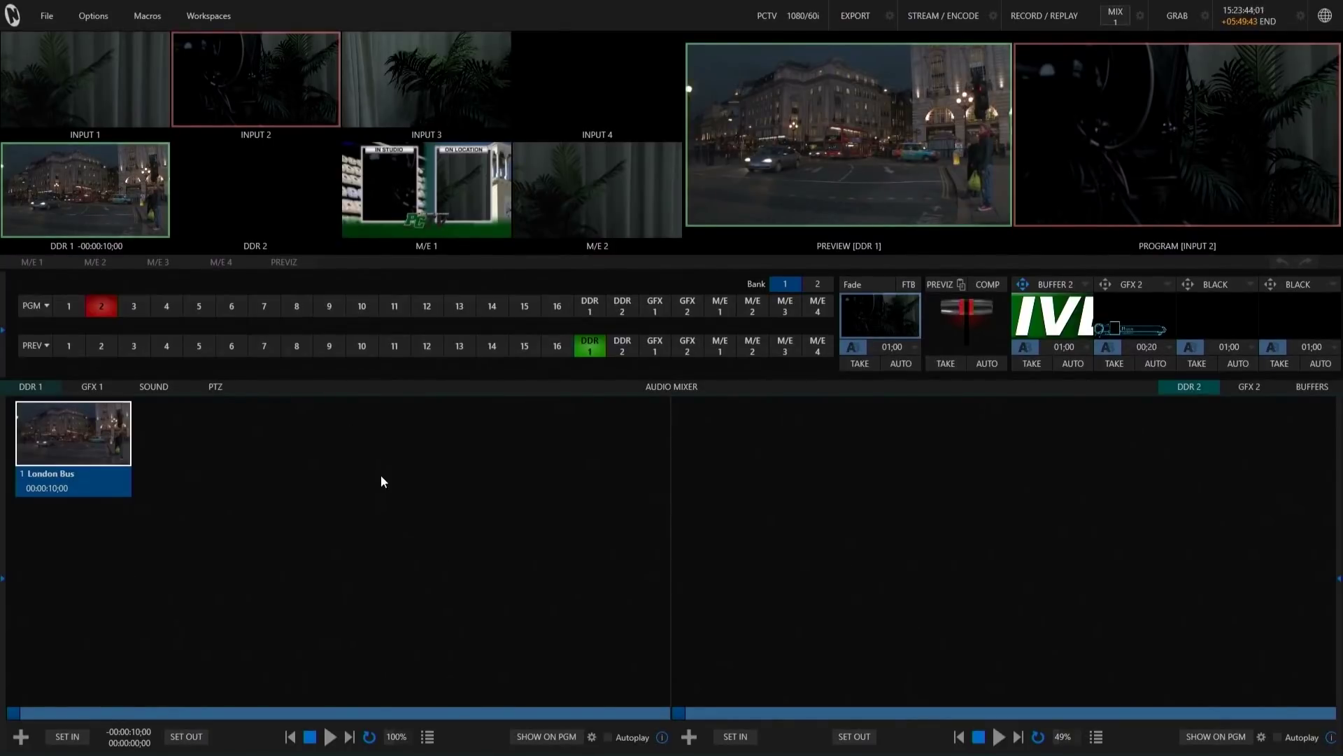
Open INPUT 1's settings and browse its Local and PCTV Spark source options
mouse_move(109, 136)
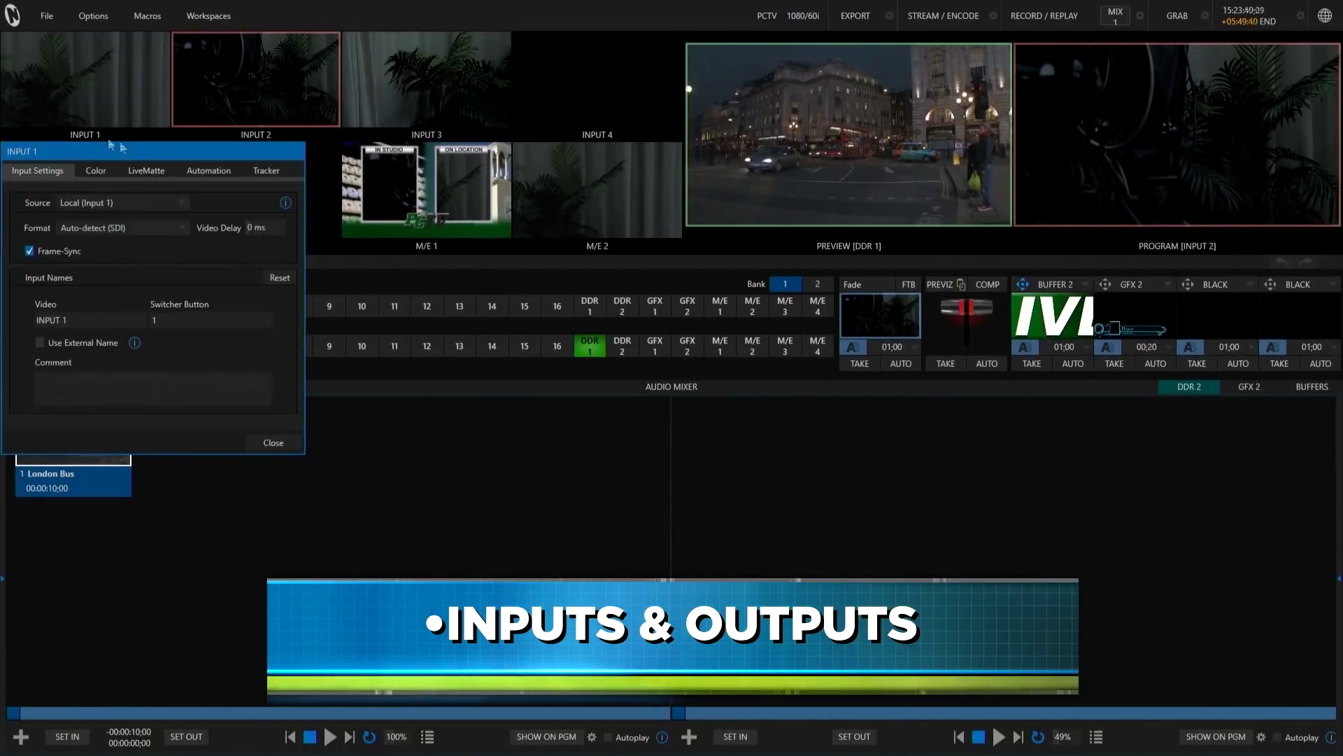
click(106, 135)
drag(146, 145, 665, 231)
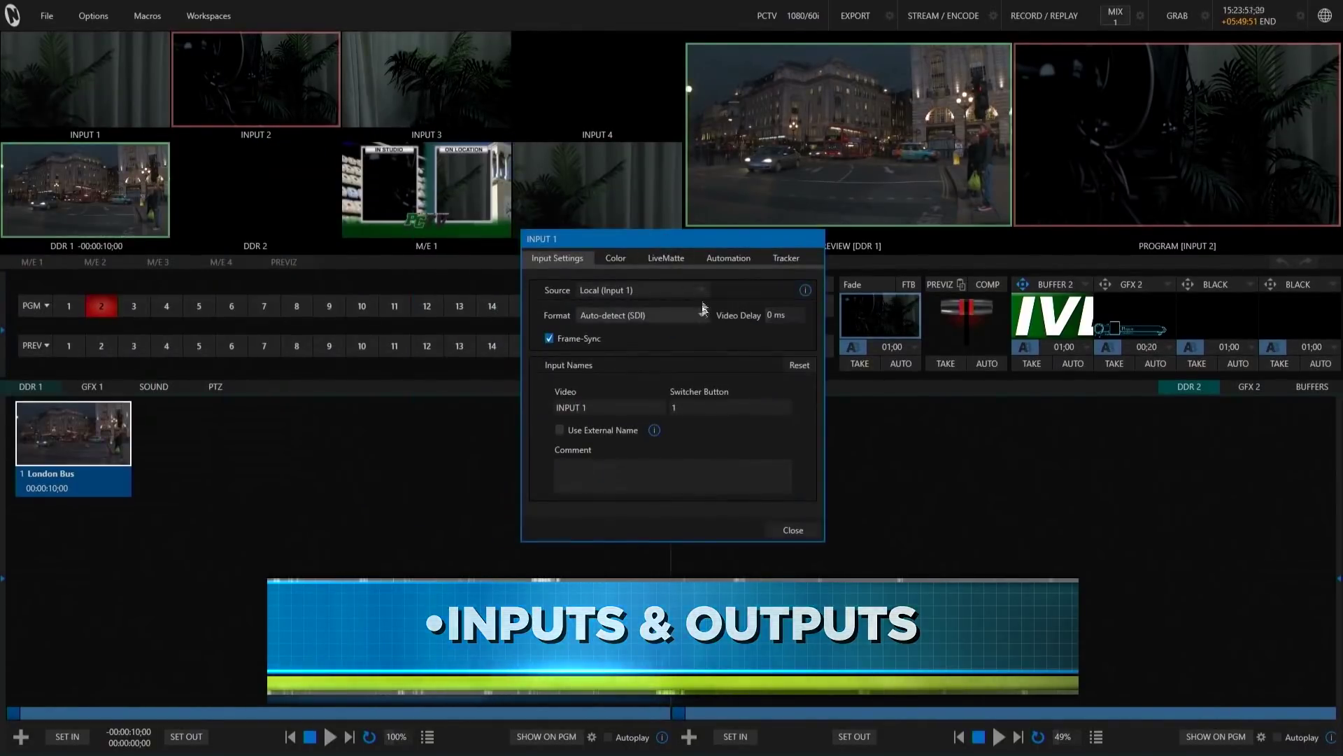
click(700, 290)
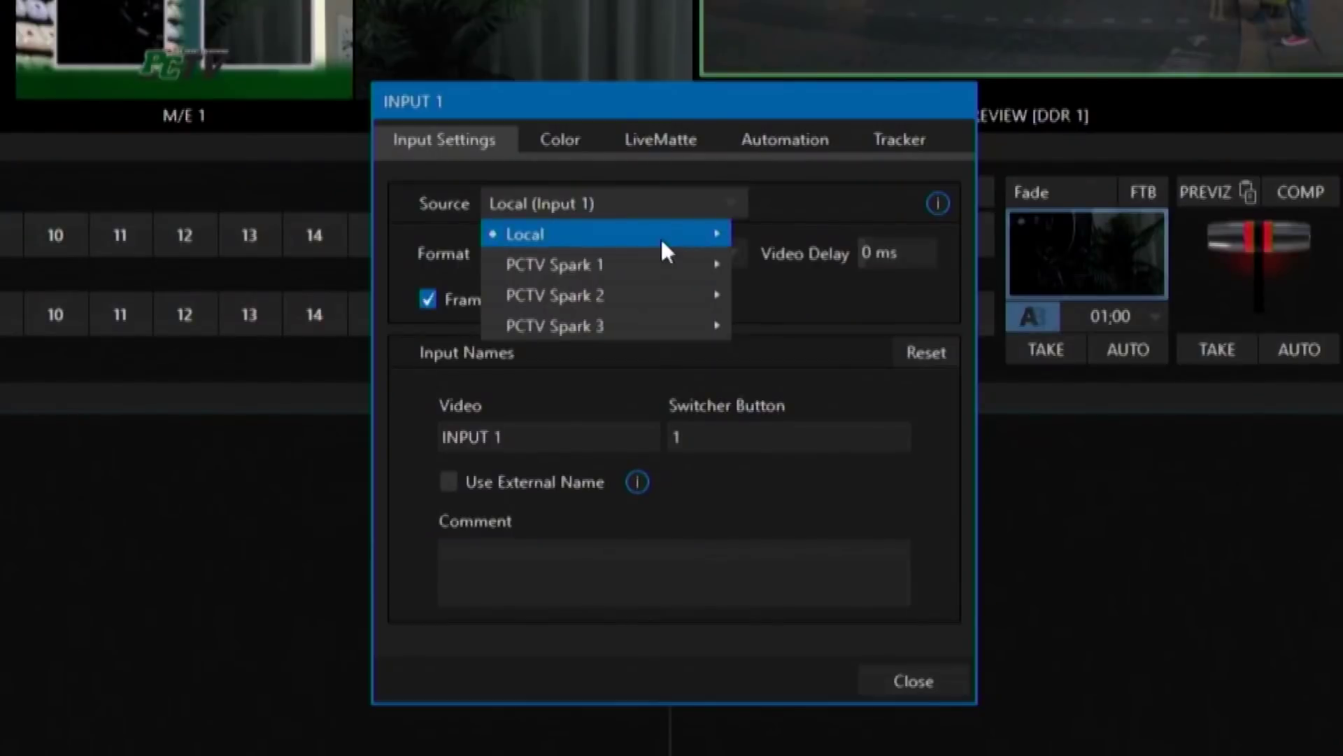
mouse_move(666, 308)
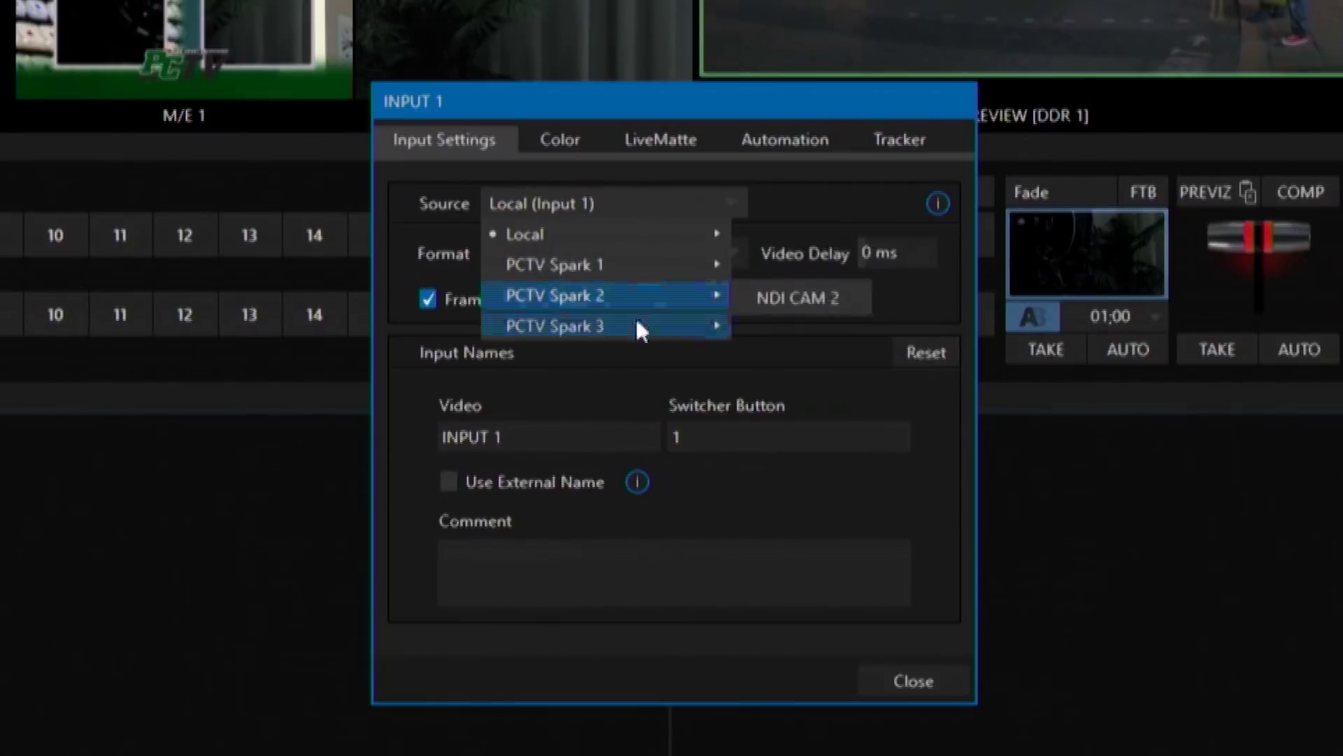
Close the INPUT 1 settings and bring up the Workspaces layout choices
mouse_move(633, 234)
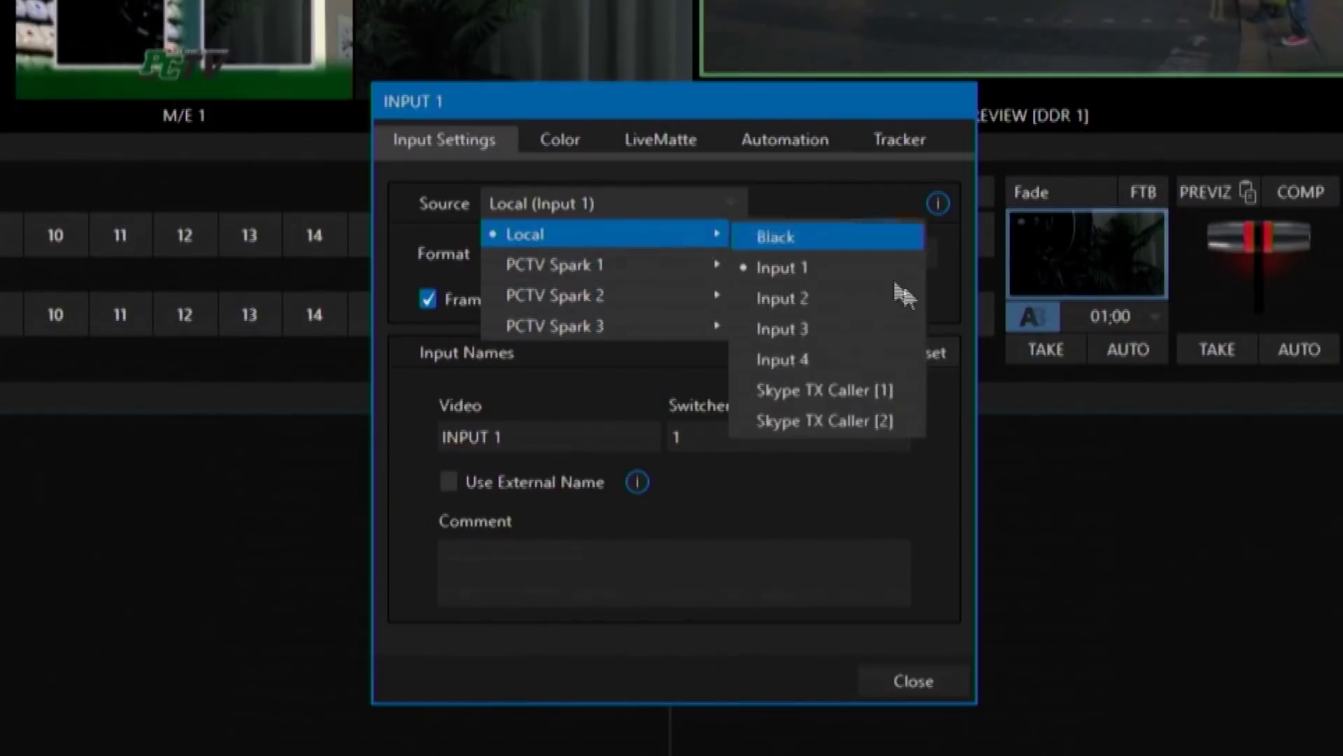
click(910, 681)
click(208, 15)
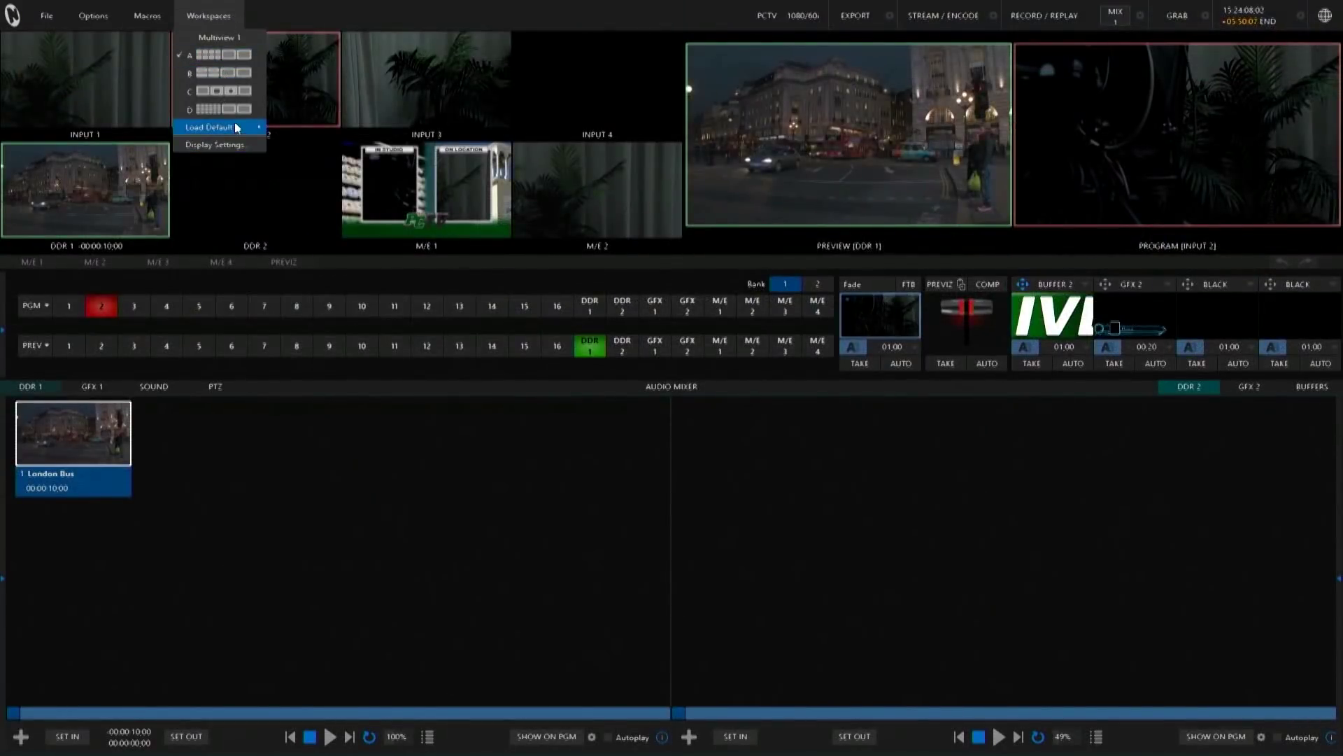
Load the default workspace layout and play DDR 1's London Bus clip to 00:00:05:00
mouse_move(237, 128)
click(325, 142)
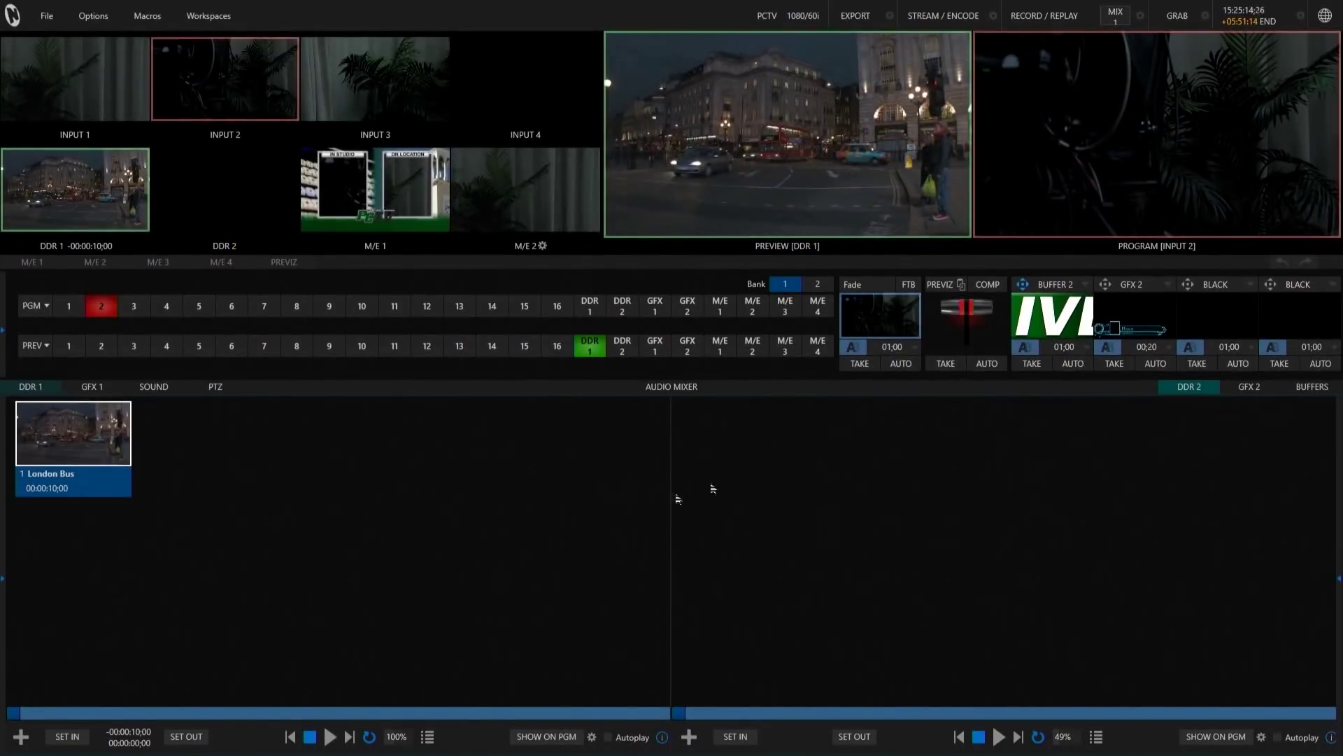
mouse_move(14, 448)
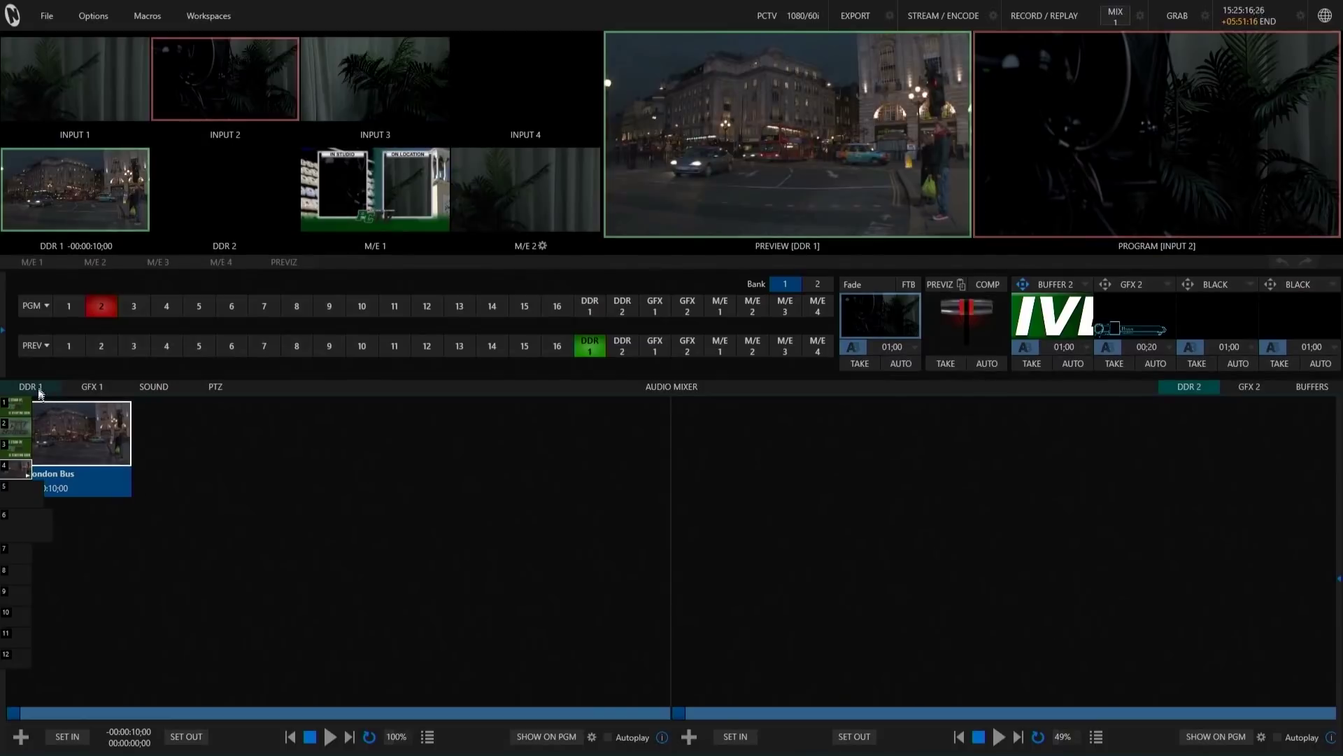
click(39, 392)
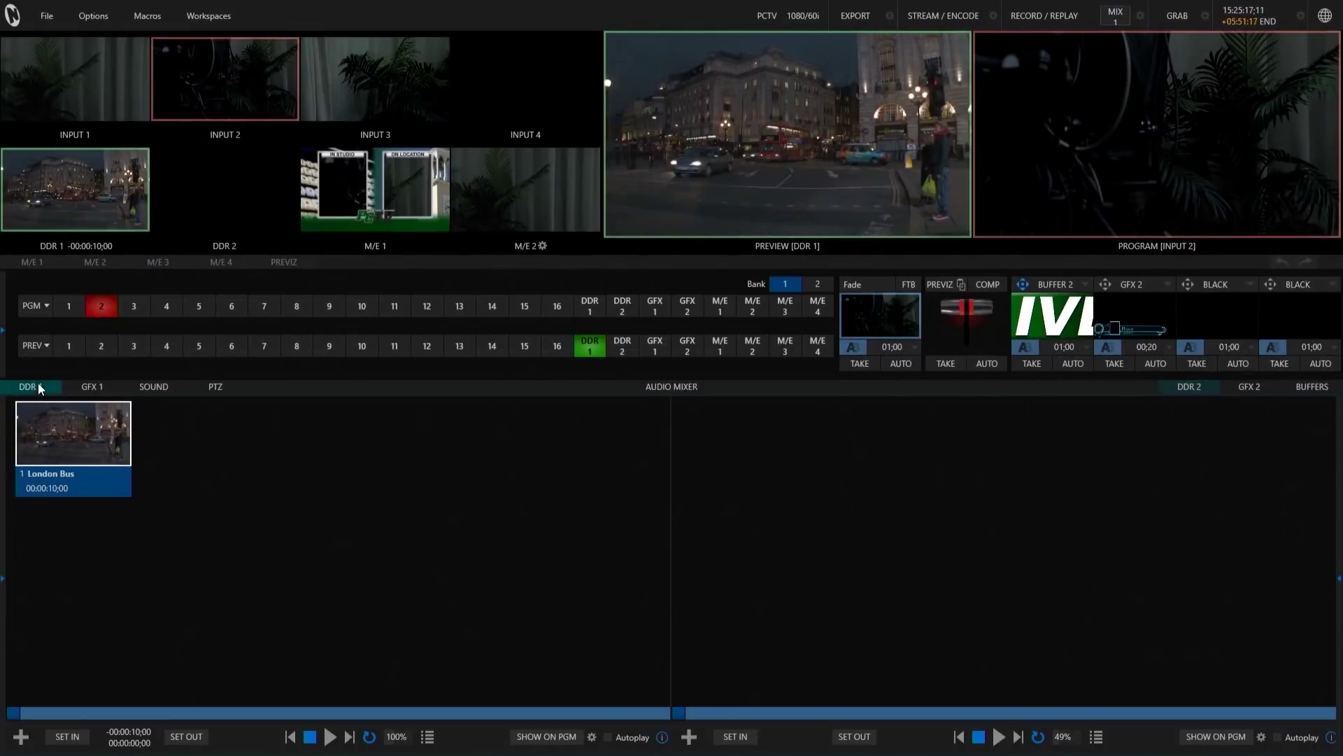
click(330, 736)
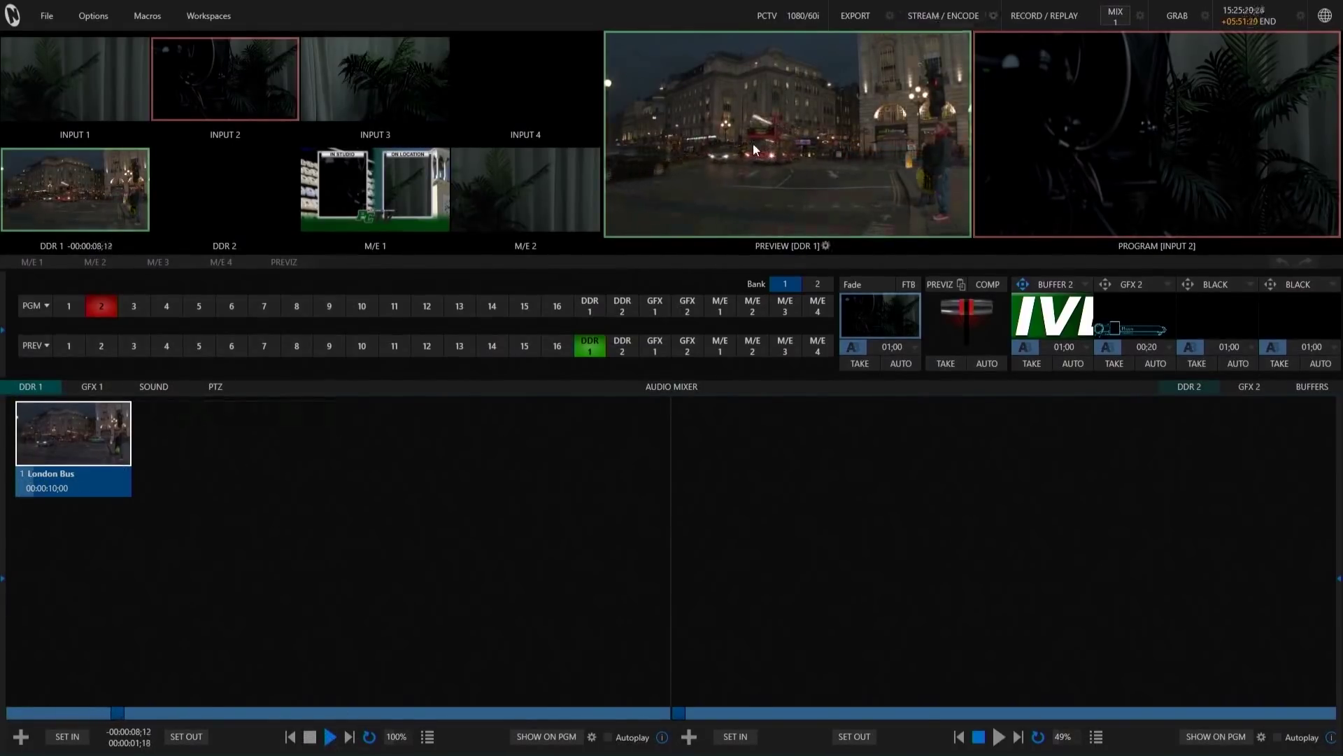
click(310, 737)
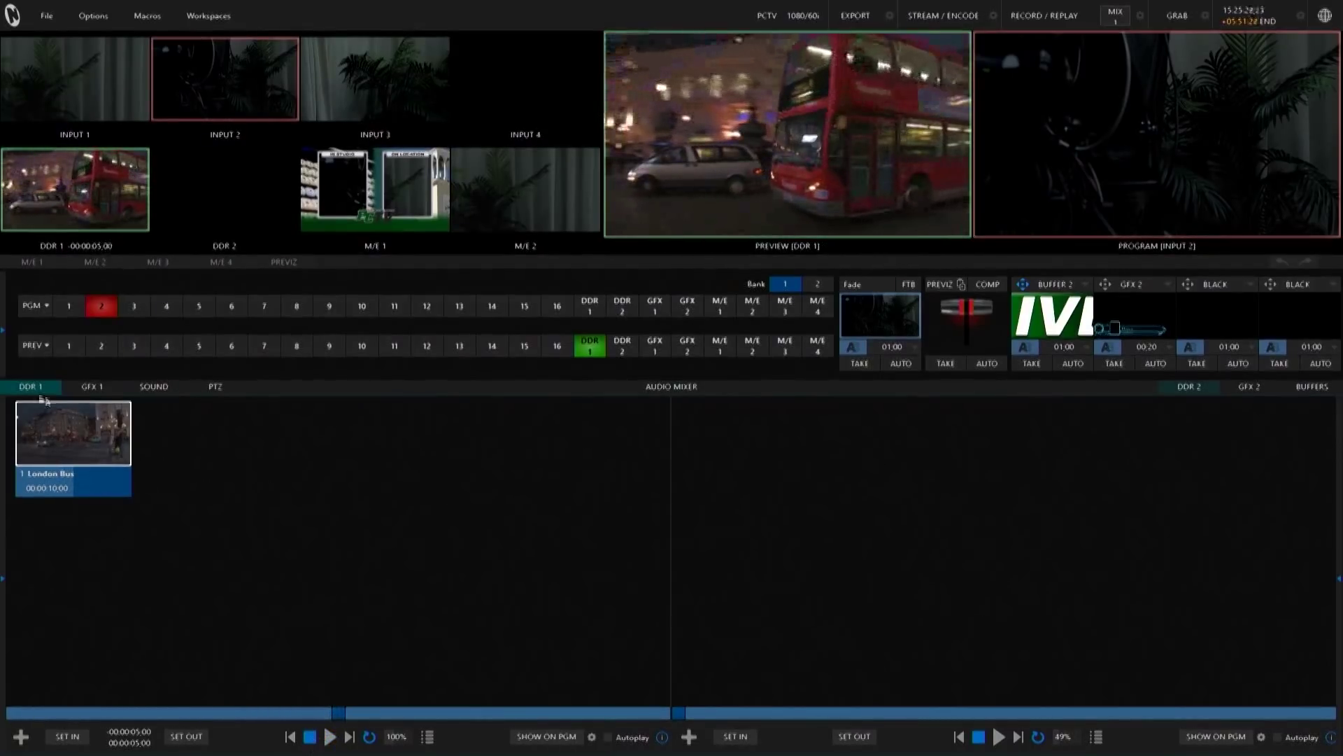
Show the DDR 2 player in the right pane and the GFX 1 playlist in the left
click(1189, 388)
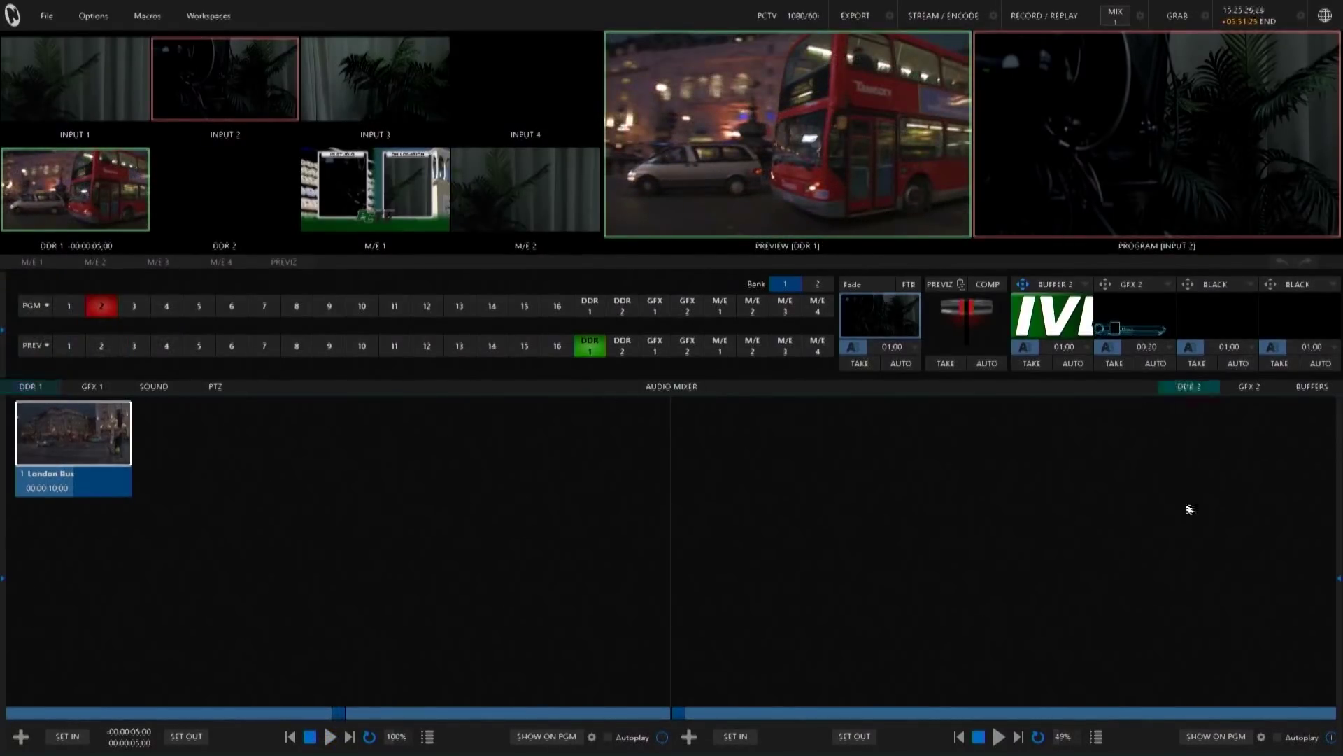
mouse_move(1301, 435)
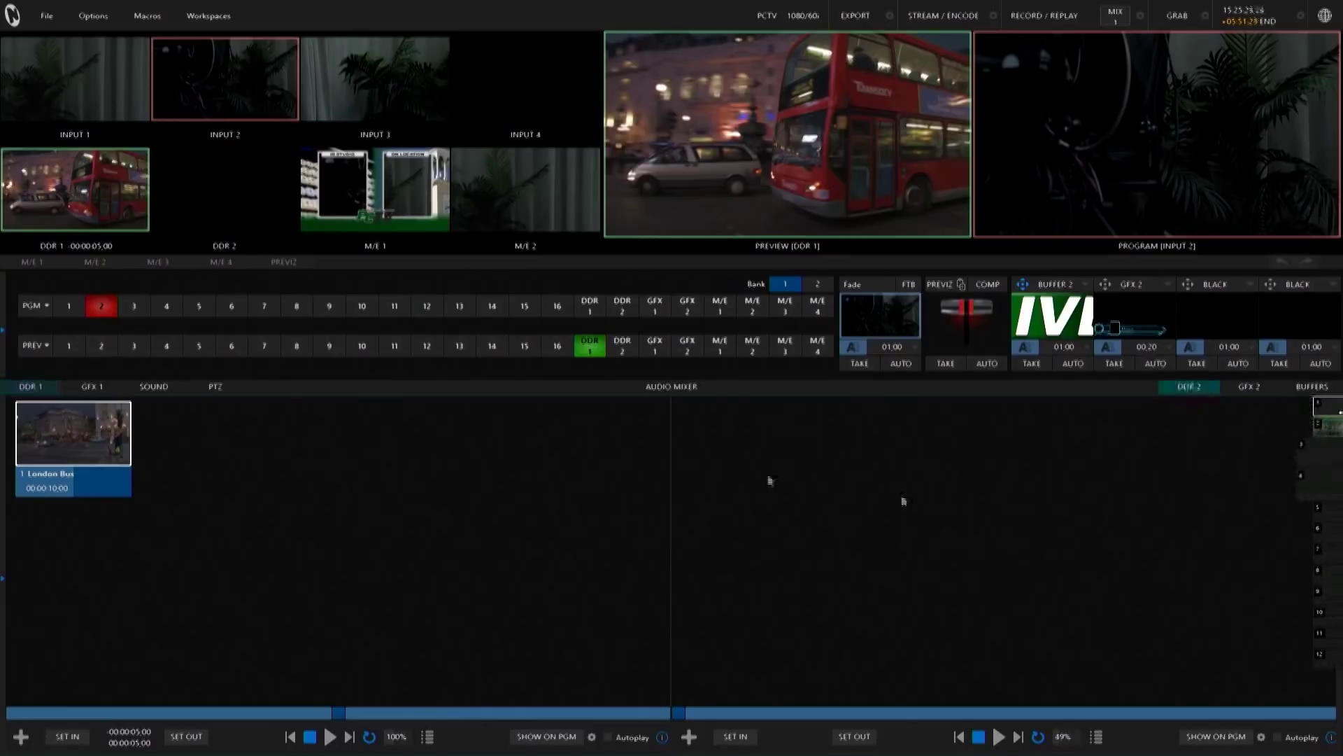
click(82, 386)
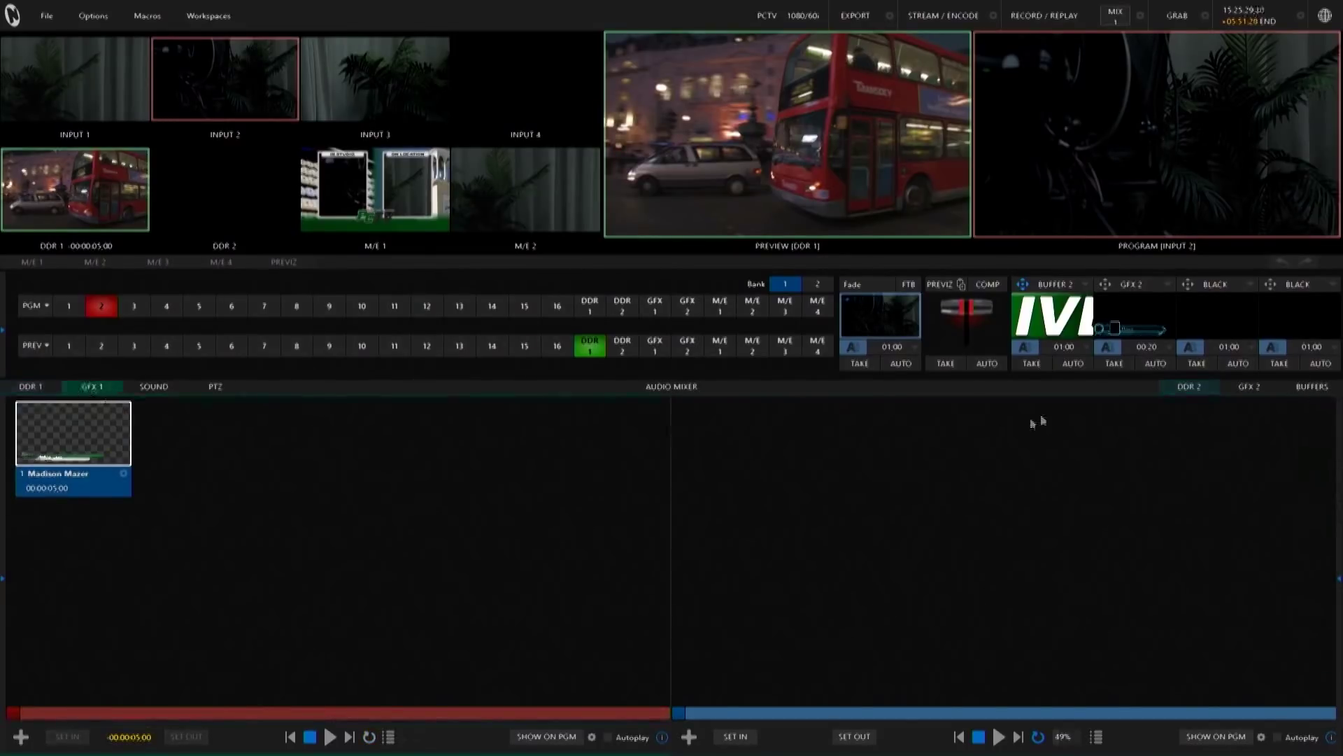
Show the GFX 2 playlist with Grid003, then flip the right pane between Buffers and DDR 2, ending on DDR 2
click(1257, 388)
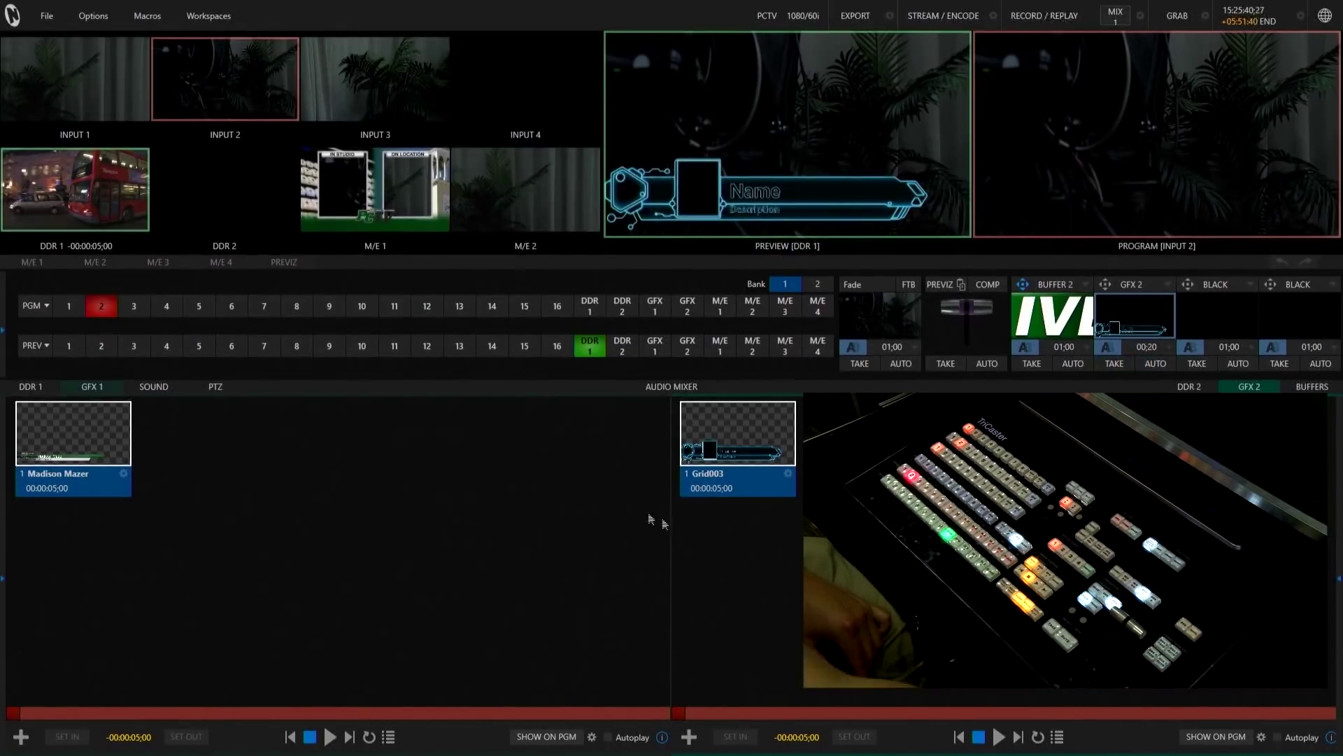
click(1310, 387)
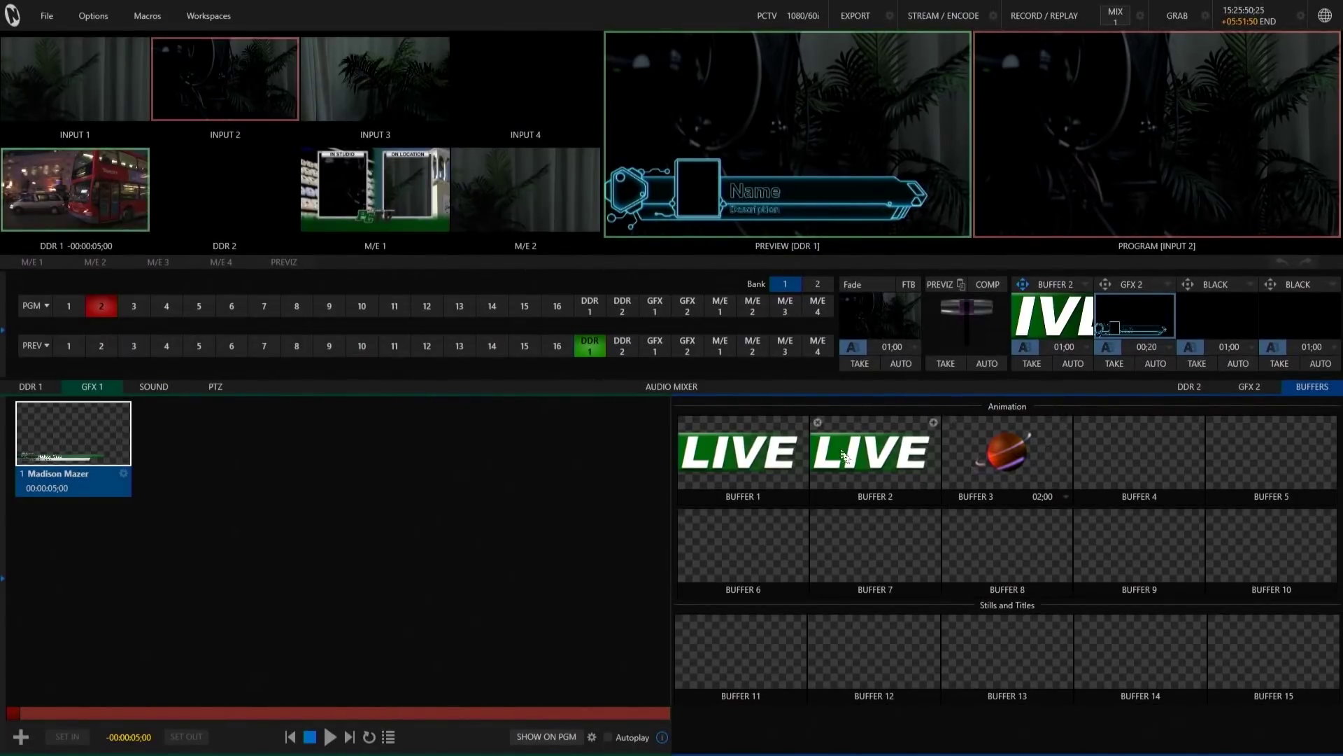
click(1190, 387)
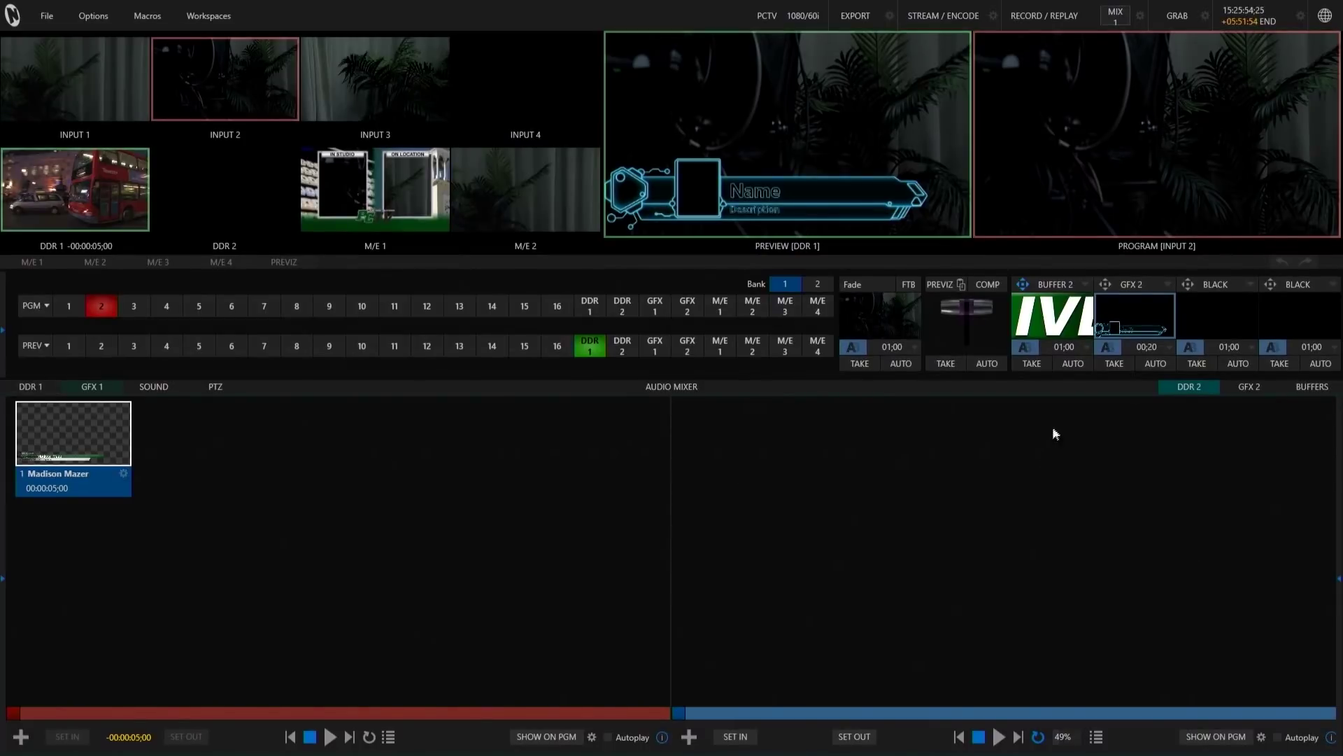
click(1312, 387)
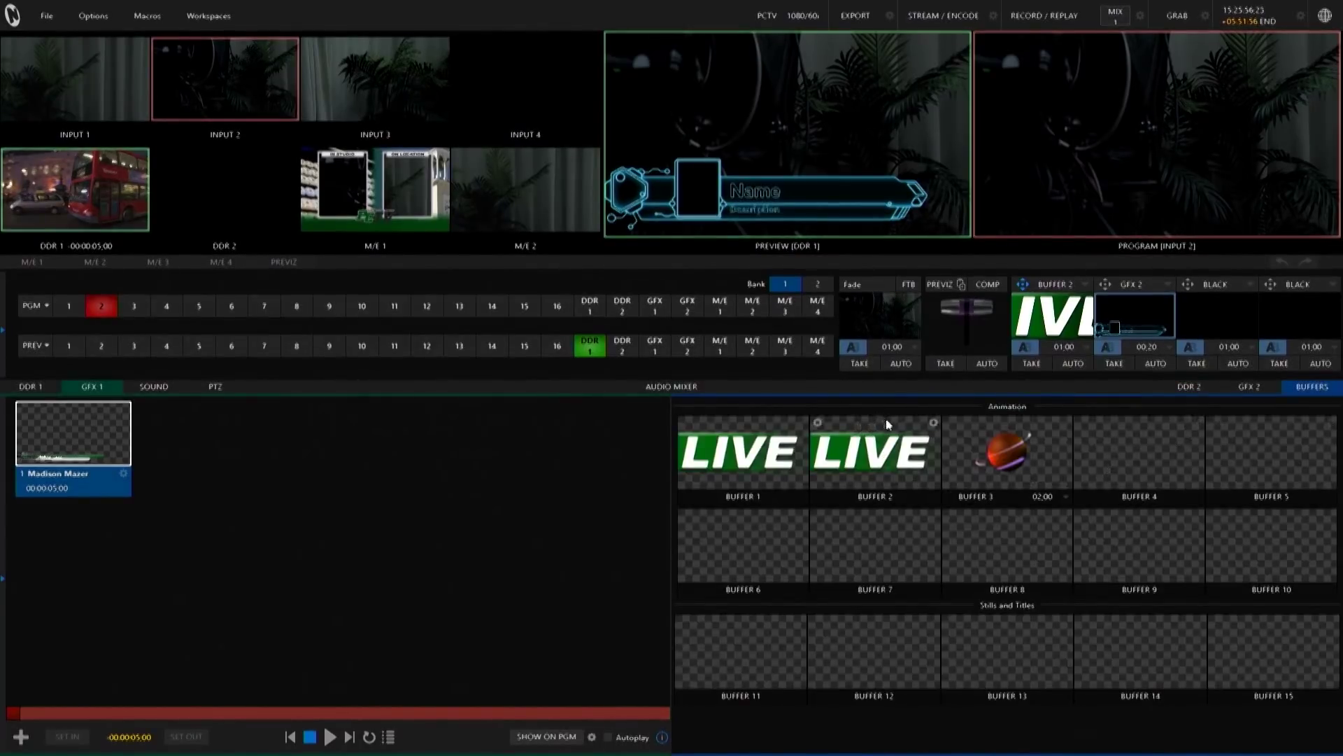
click(1194, 384)
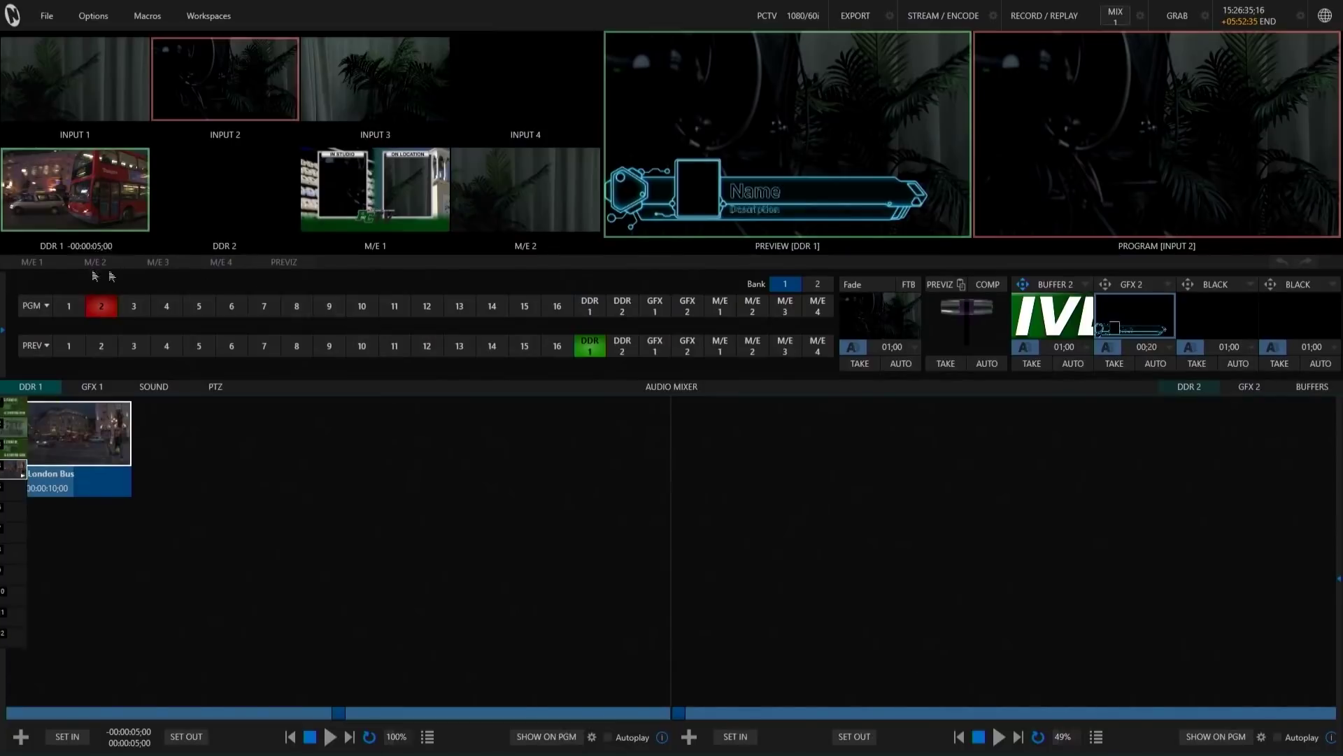
click(28, 261)
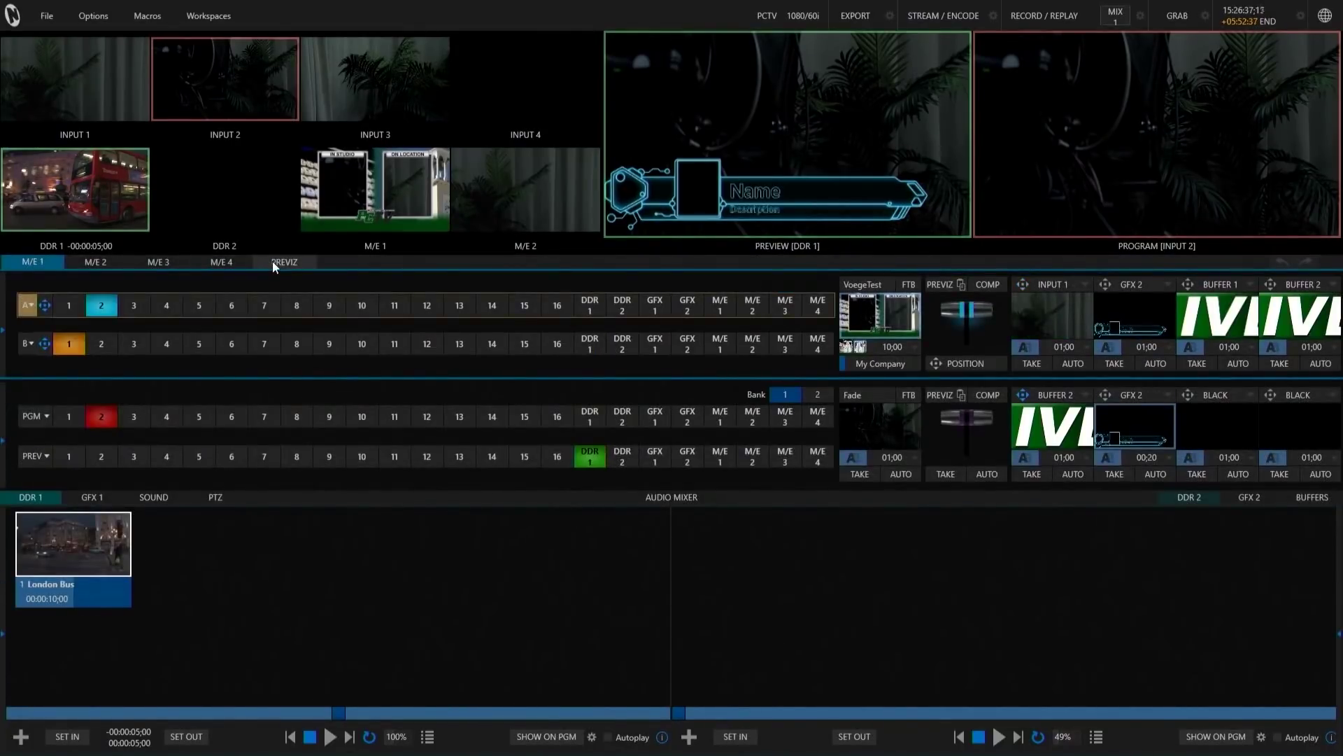
click(294, 264)
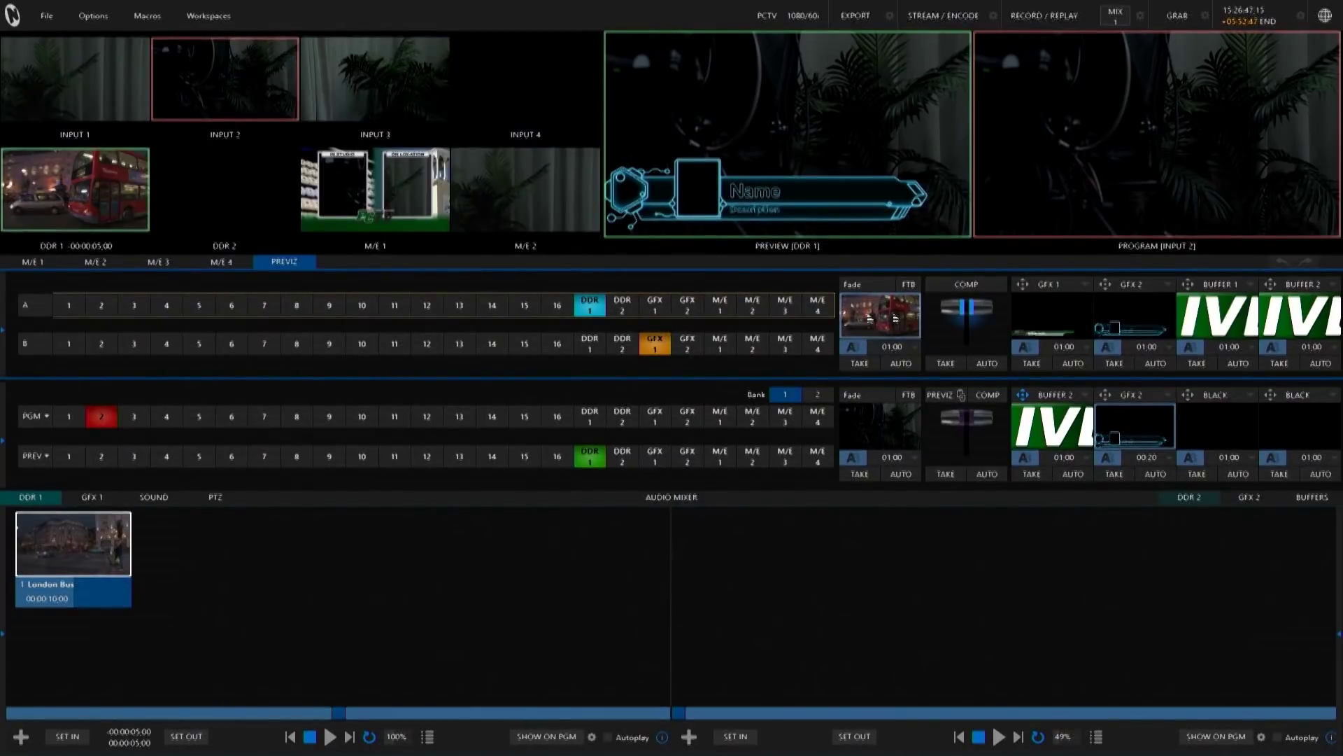
click(37, 264)
click(95, 261)
click(221, 262)
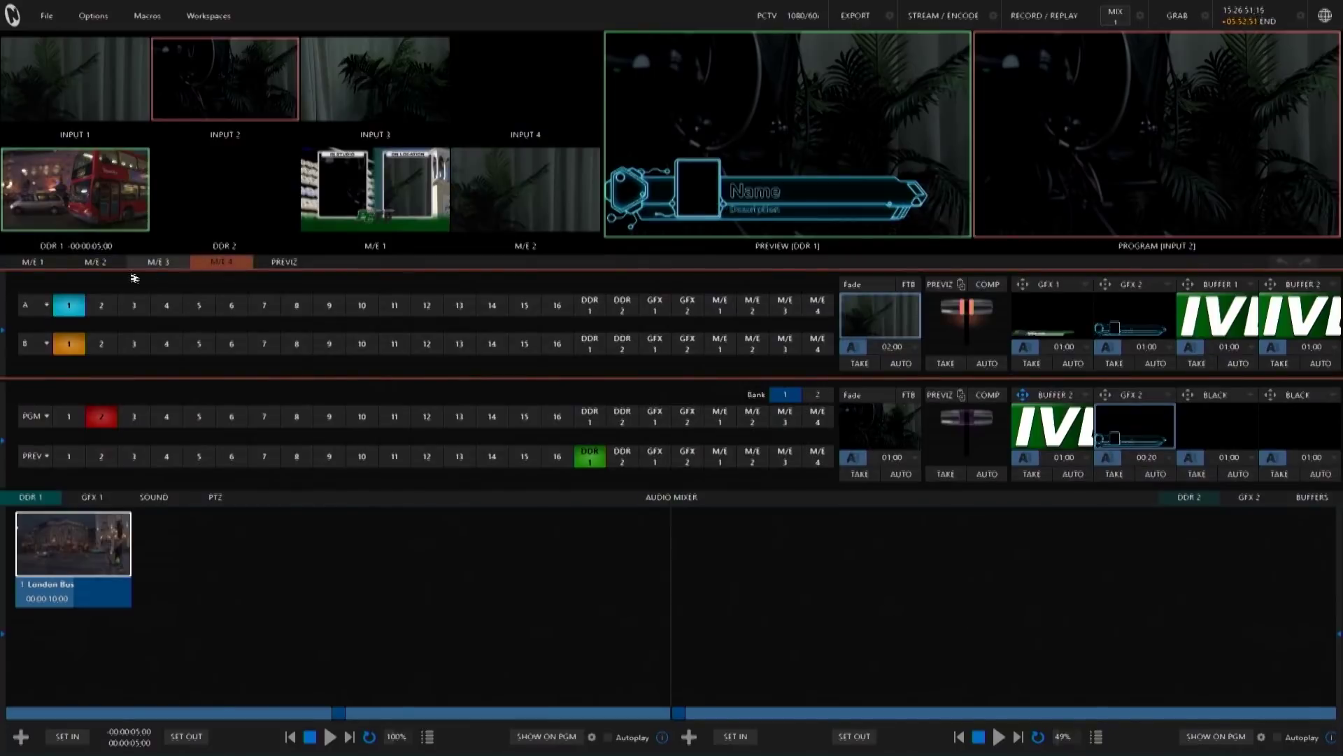
click(32, 262)
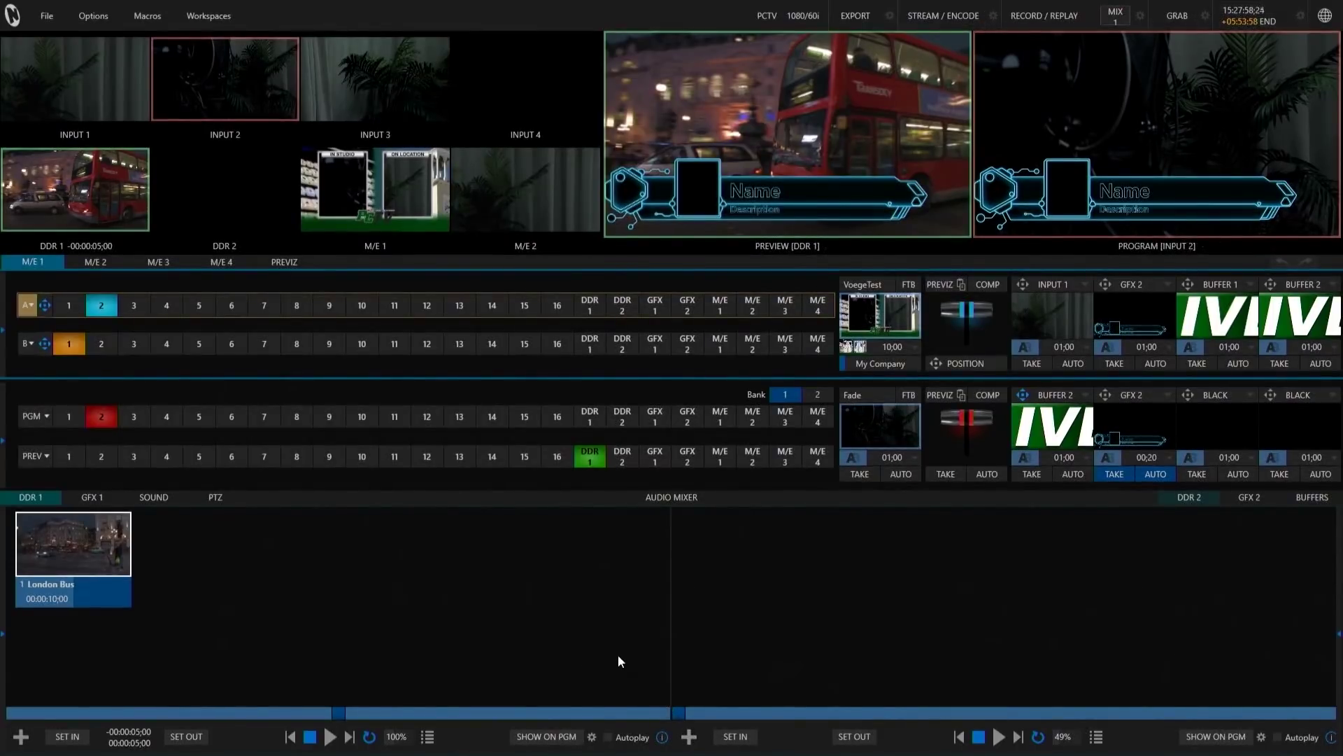
Cut Input 1, then Input 3, to program and take the GFX 2 lower-third off air with F2
key(shift+1)
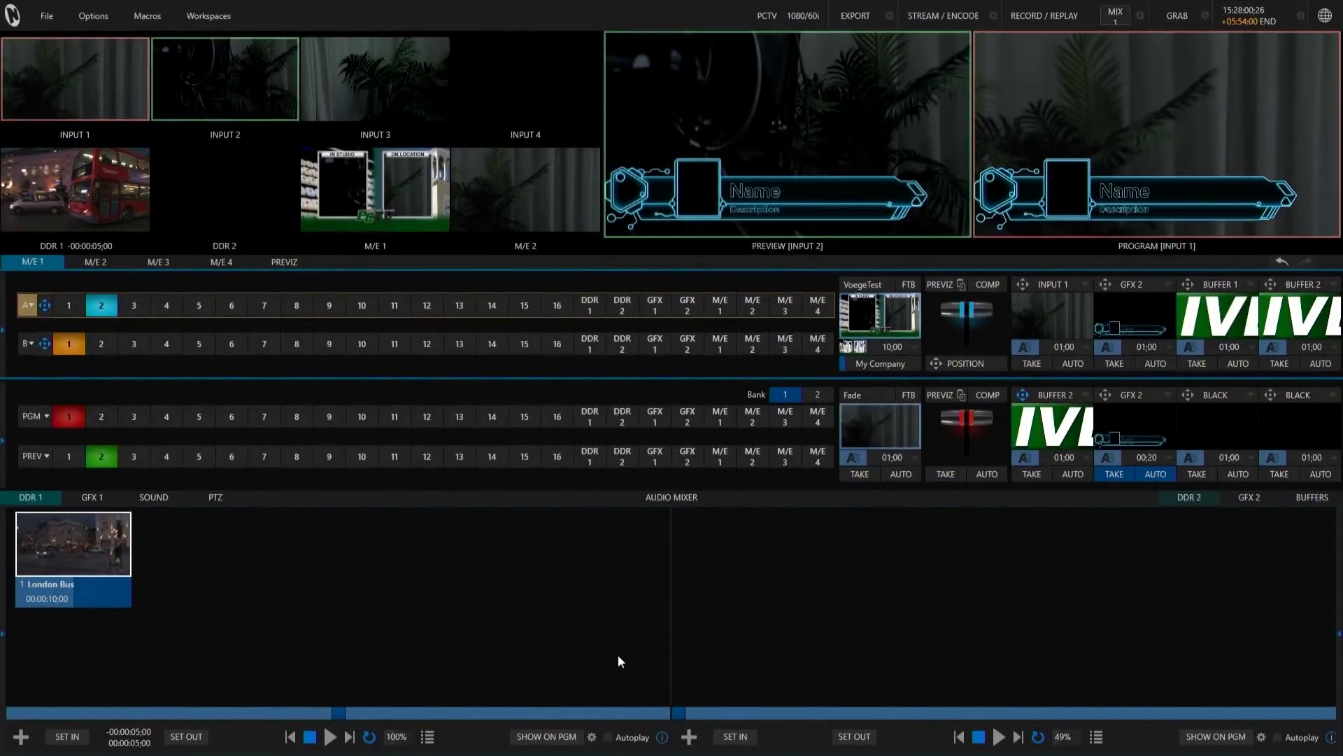
key(shift+3)
key(Return)
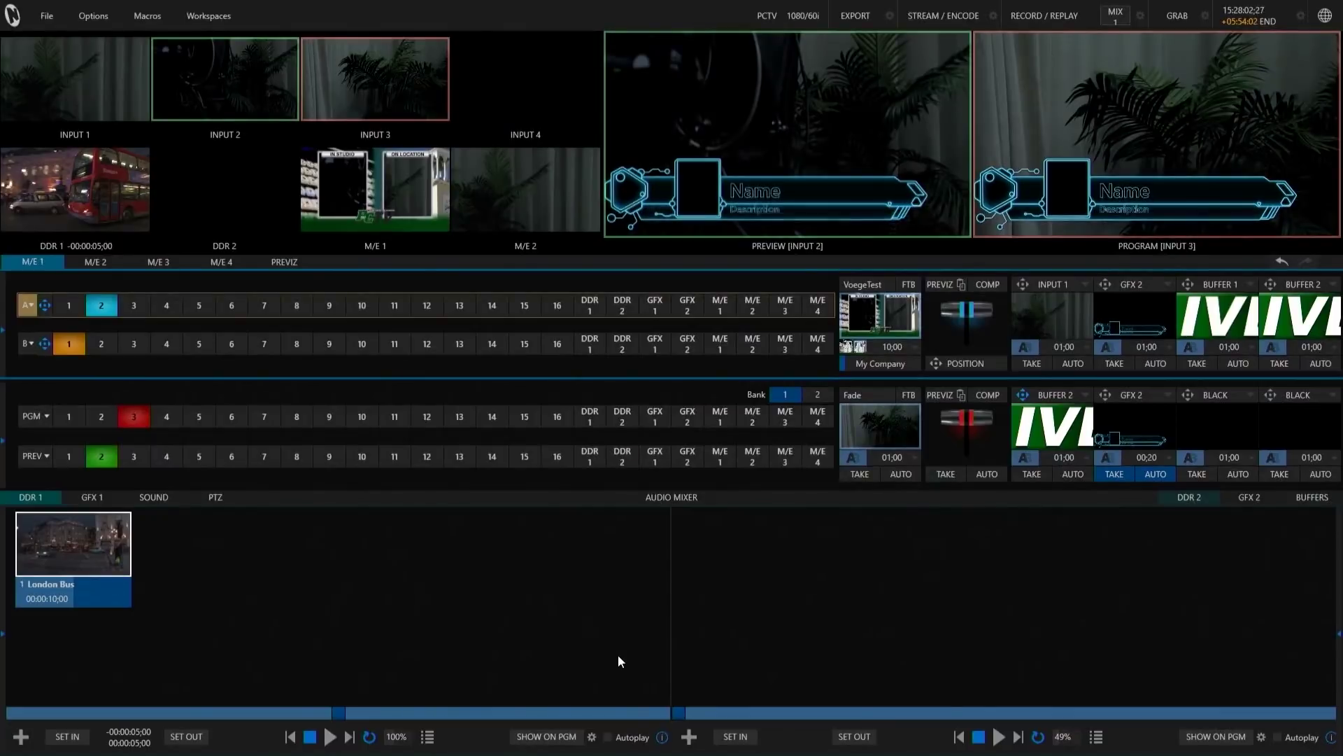
key(F2)
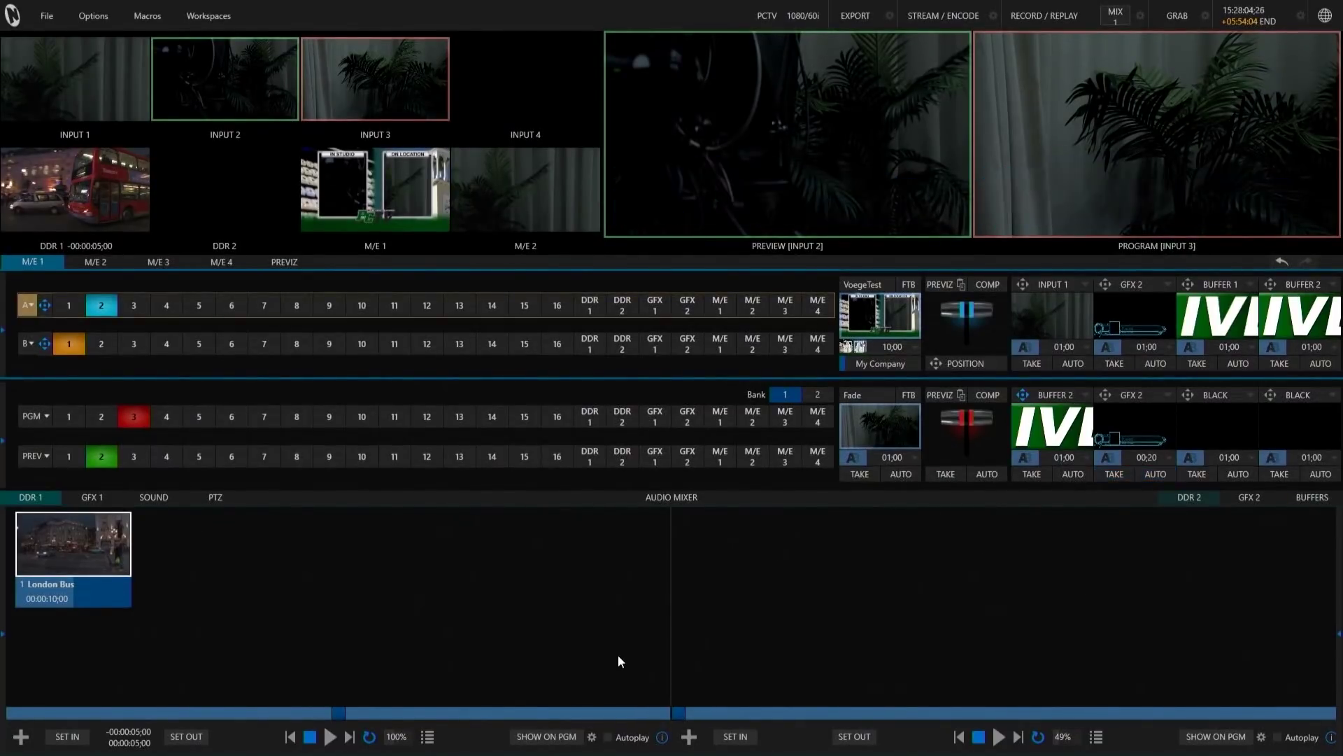
Open the streaming configuration and review channel 1's encoder settings without changes
click(994, 15)
drag(643, 257, 809, 301)
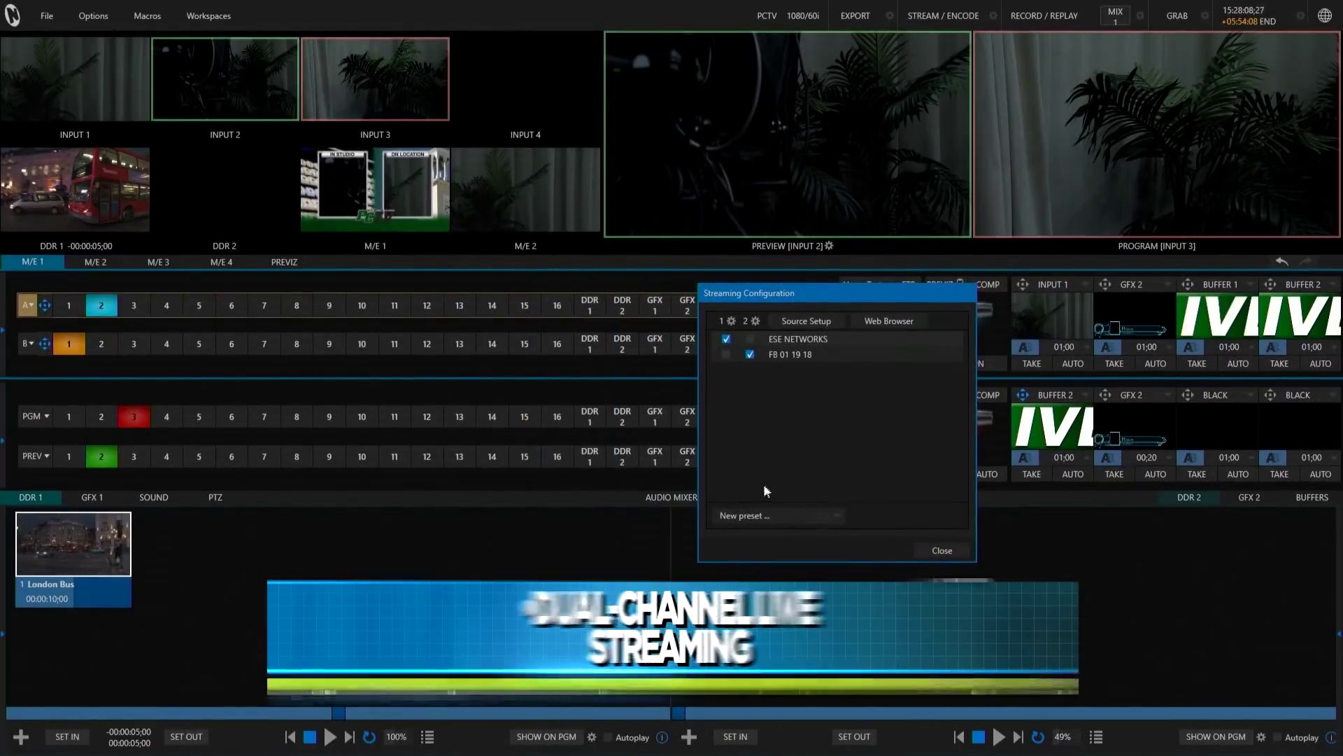
click(730, 322)
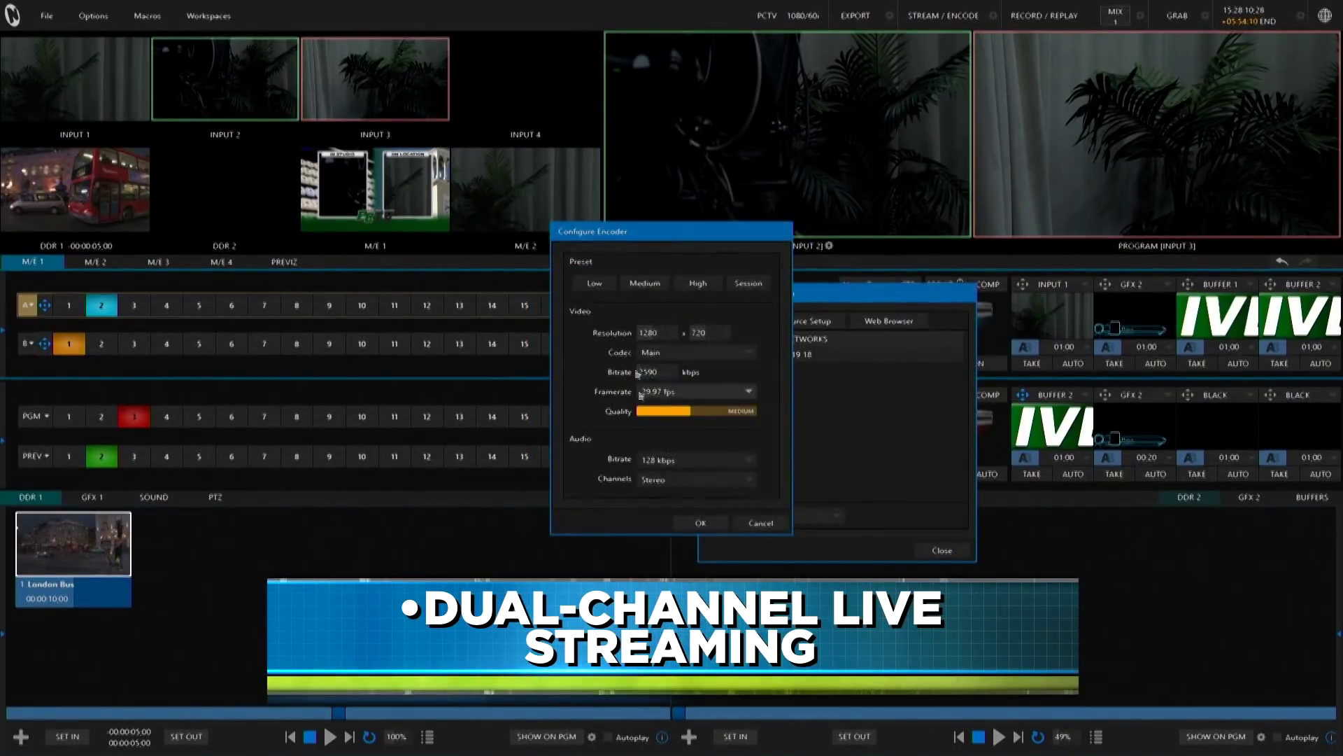
drag(647, 101, 775, 147)
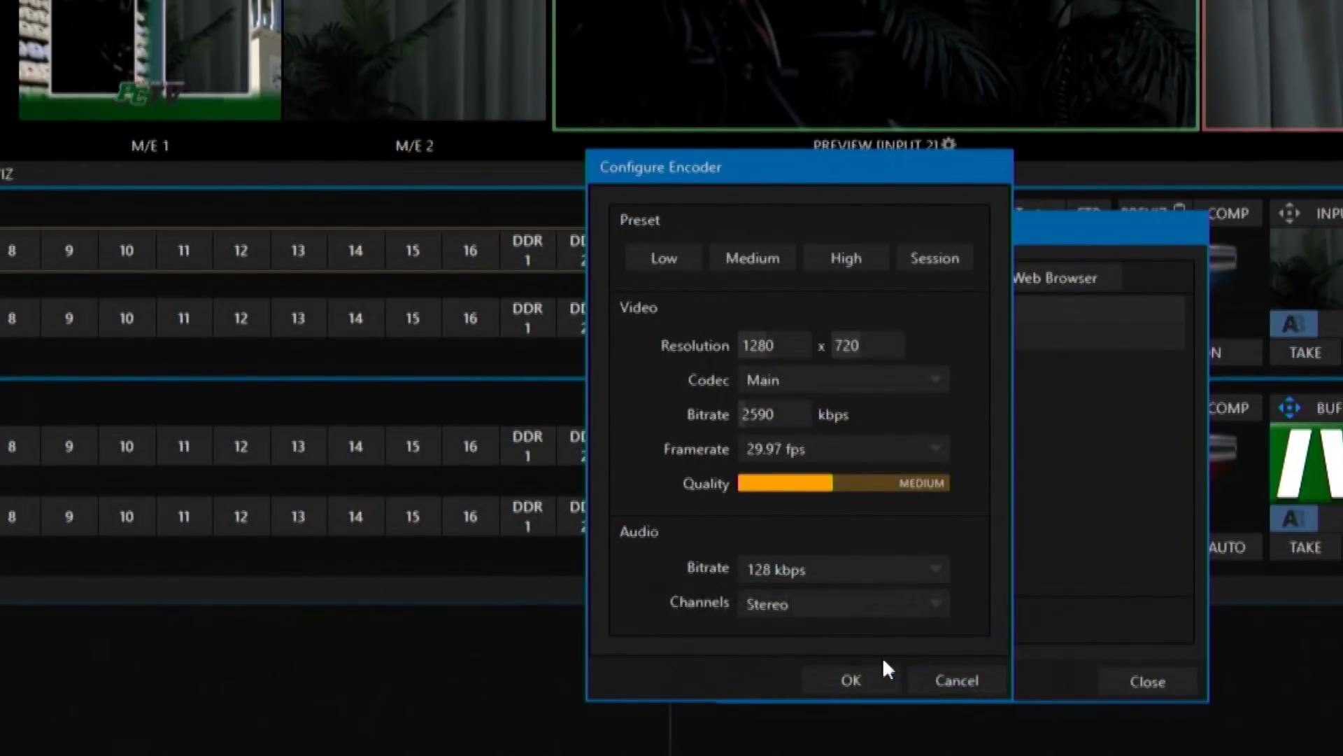
click(917, 676)
Review channel 2's encoder settings unchanged, close streaming setup, and open Record Configuration
click(820, 277)
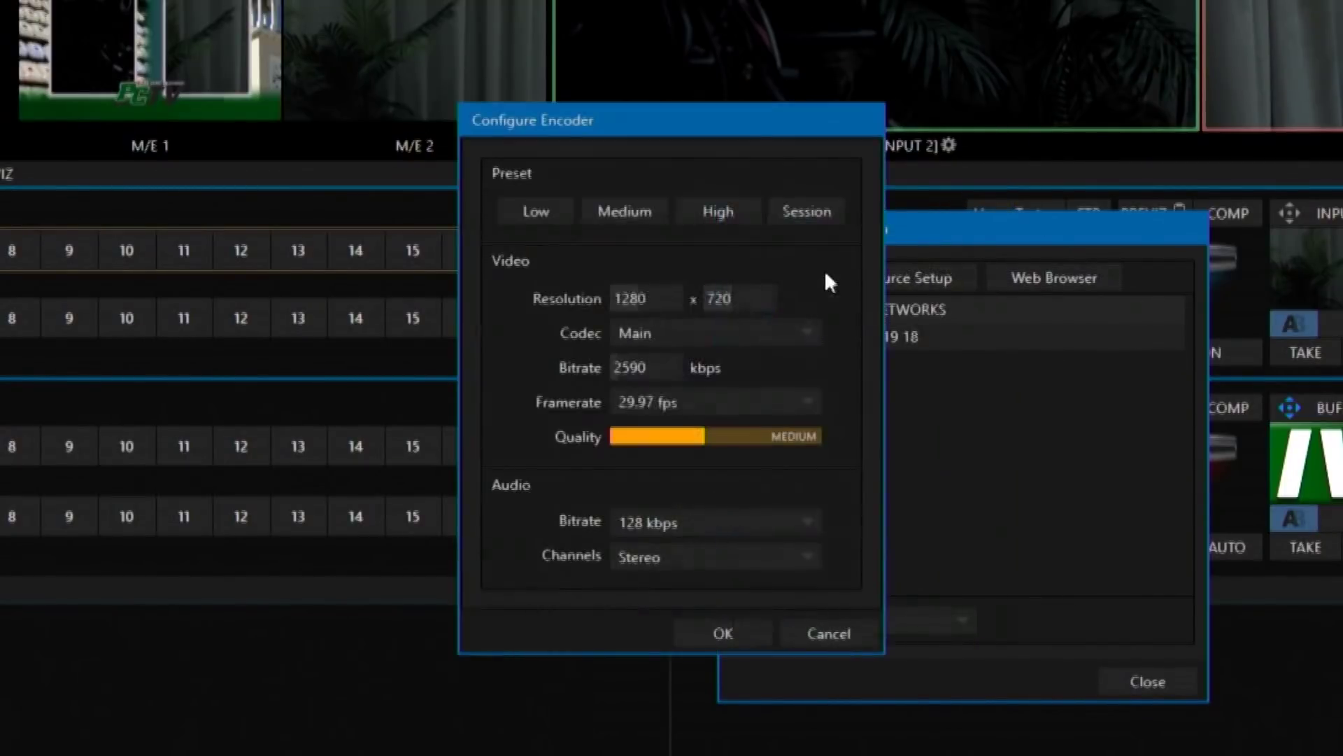
drag(608, 128, 744, 133)
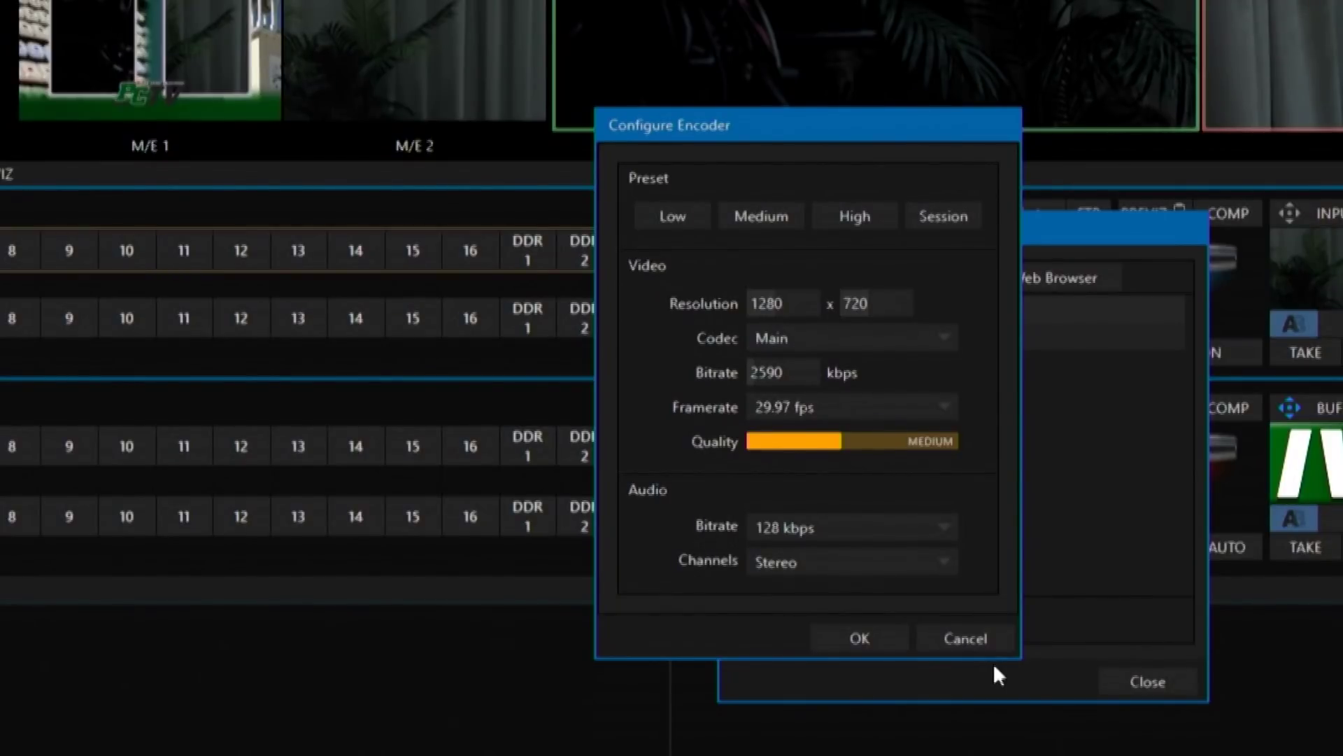
click(977, 640)
click(1158, 686)
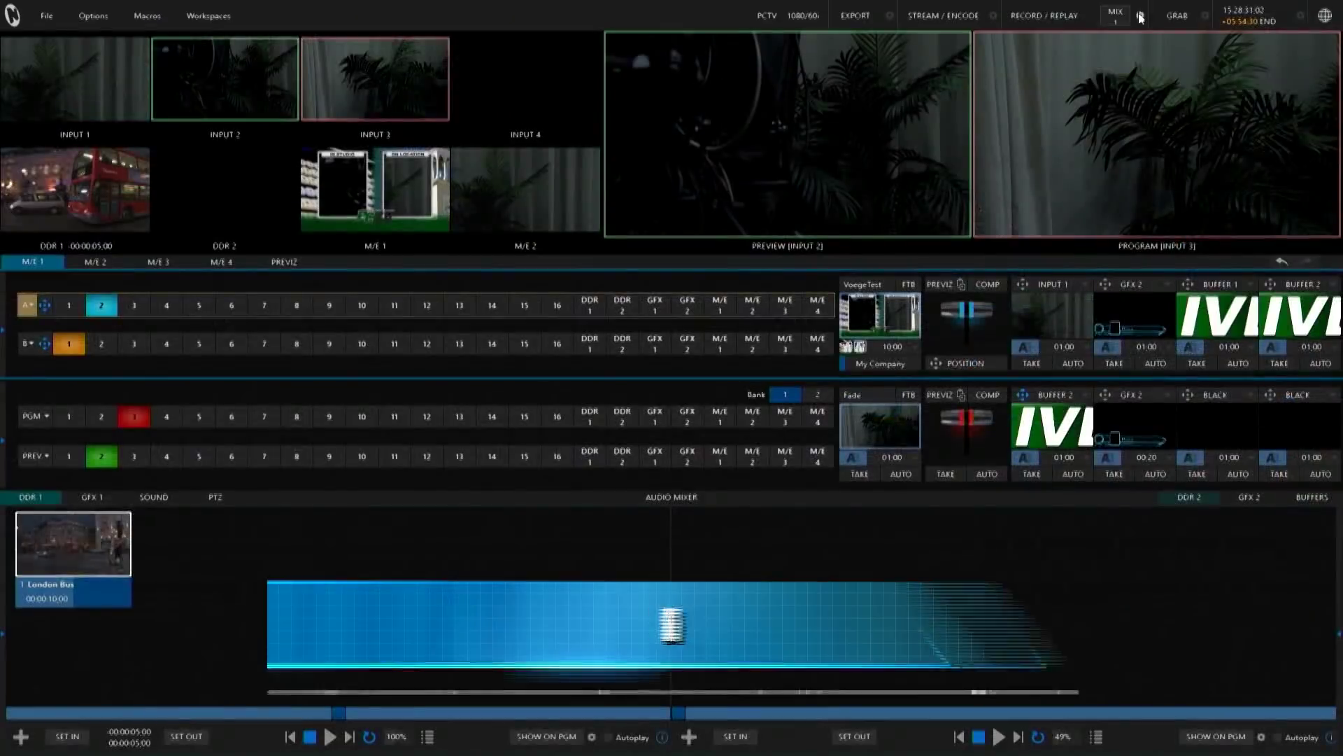
click(1141, 15)
Centre the Record Configuration dialog and review its Capture sources, with only MIX 1 enabled
drag(1063, 39, 646, 229)
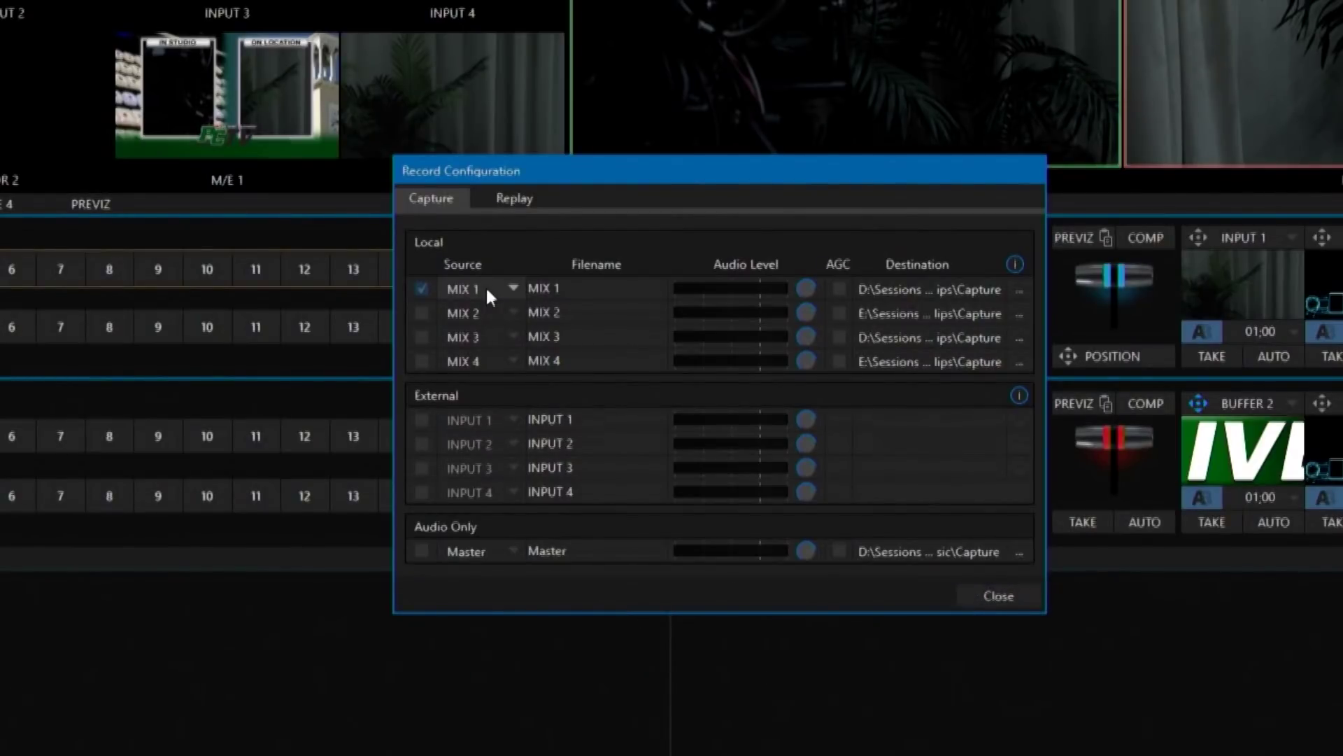
drag(730, 165, 747, 132)
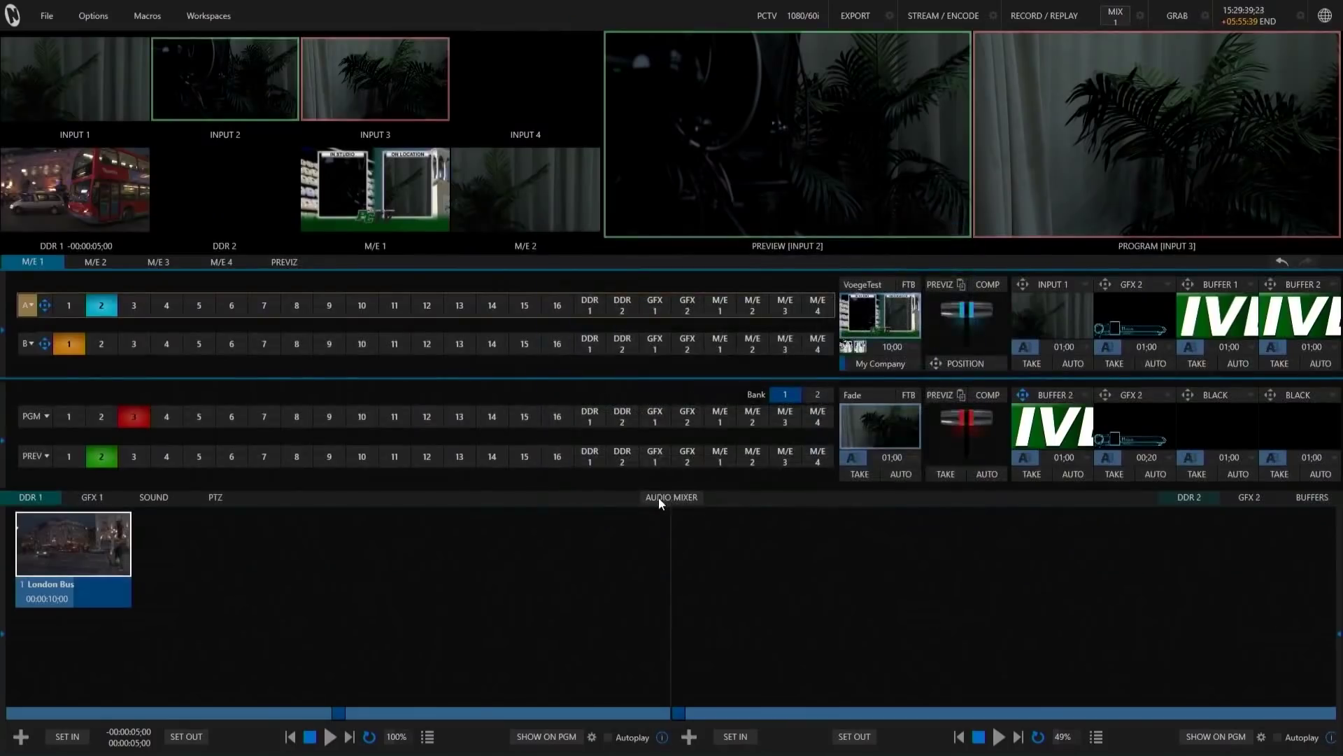
Show the audio mixer faders, collapse the M/E panel, and open Input 4's settings
click(659, 499)
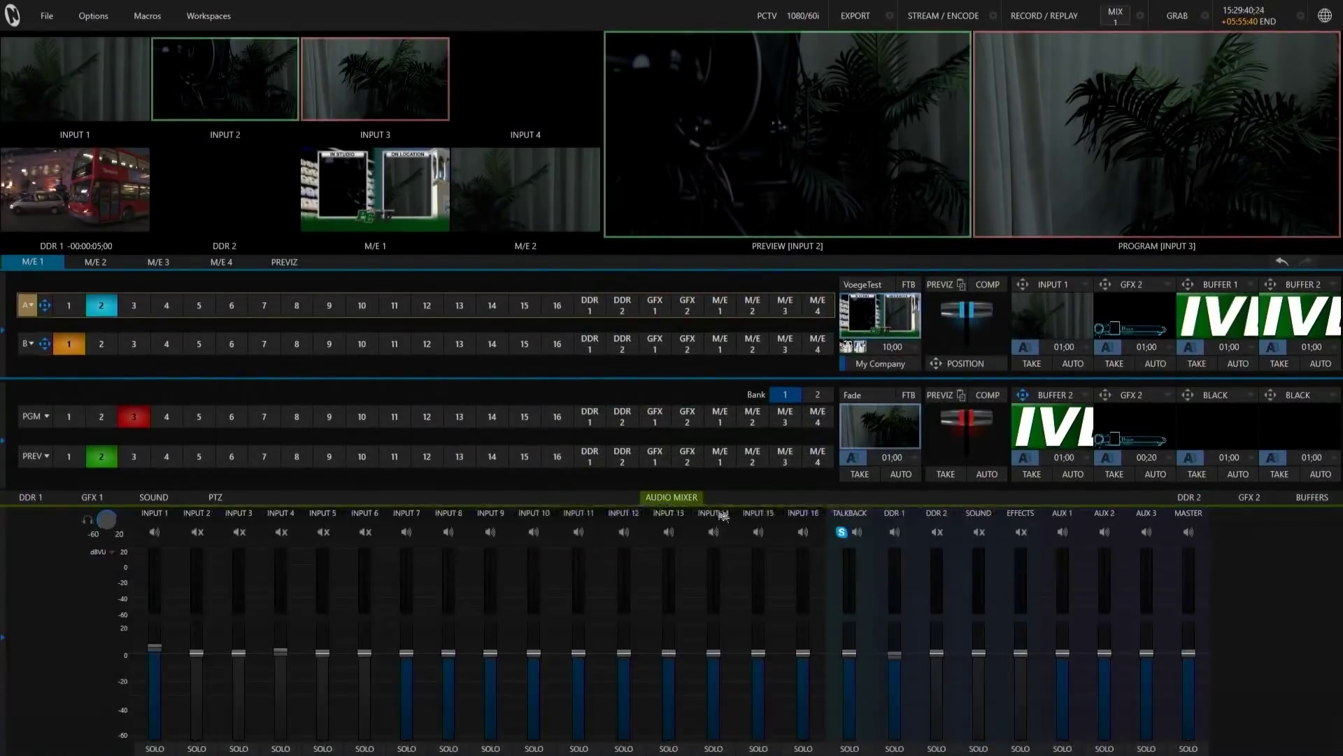
click(686, 259)
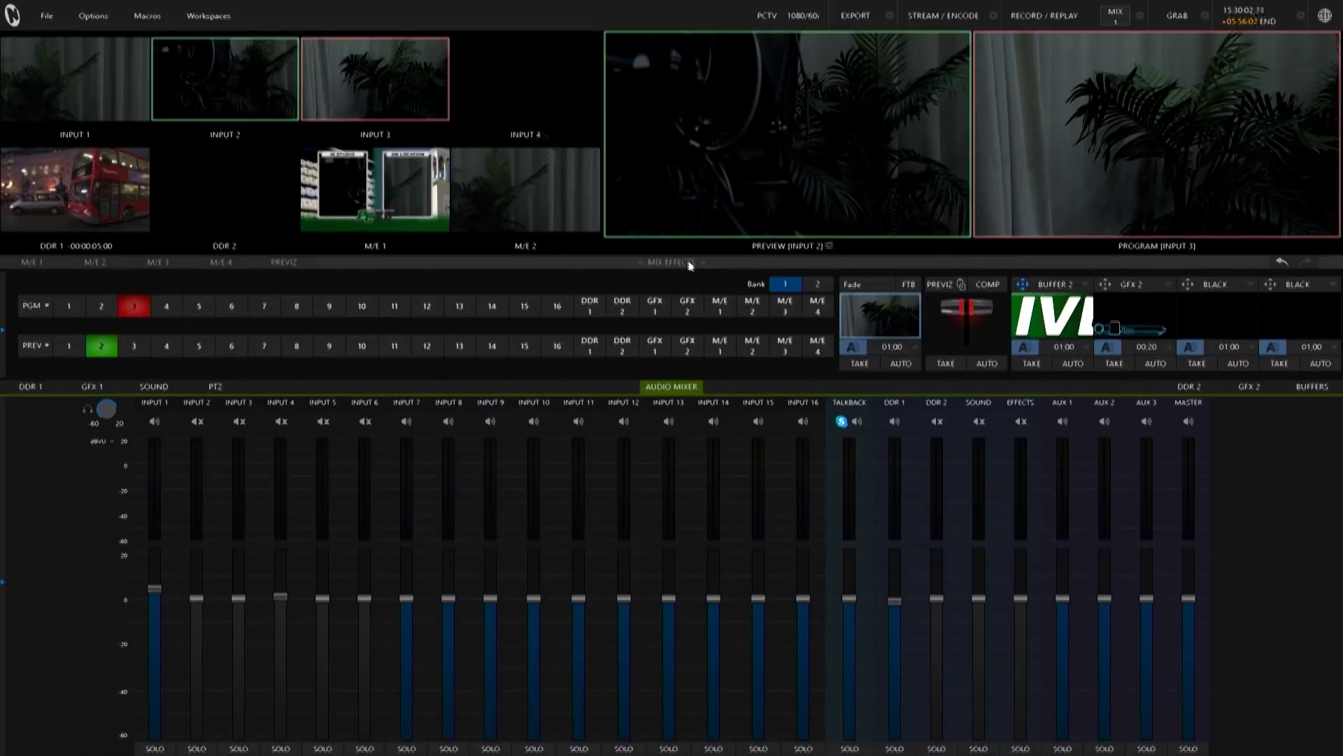
click(547, 135)
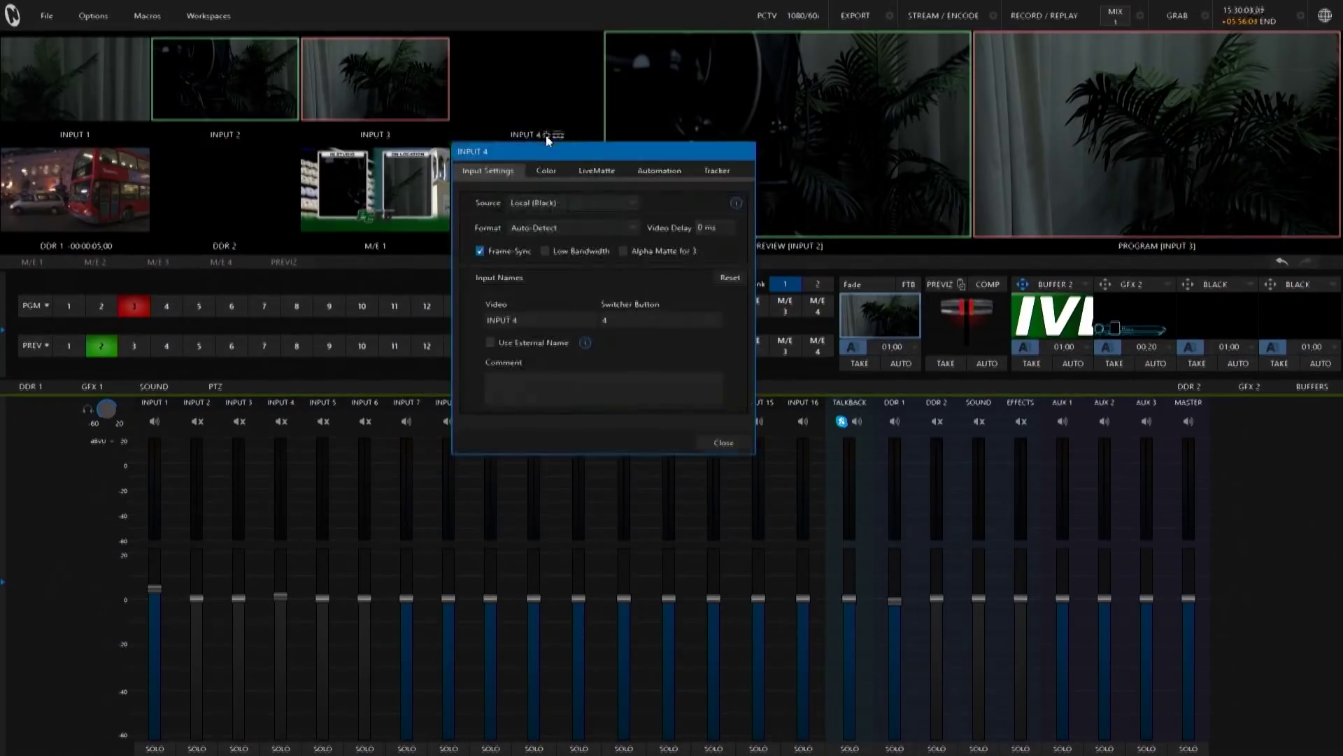
Browse Input 4's source list, including the Skype TX Caller entries, then close the dialog
click(632, 202)
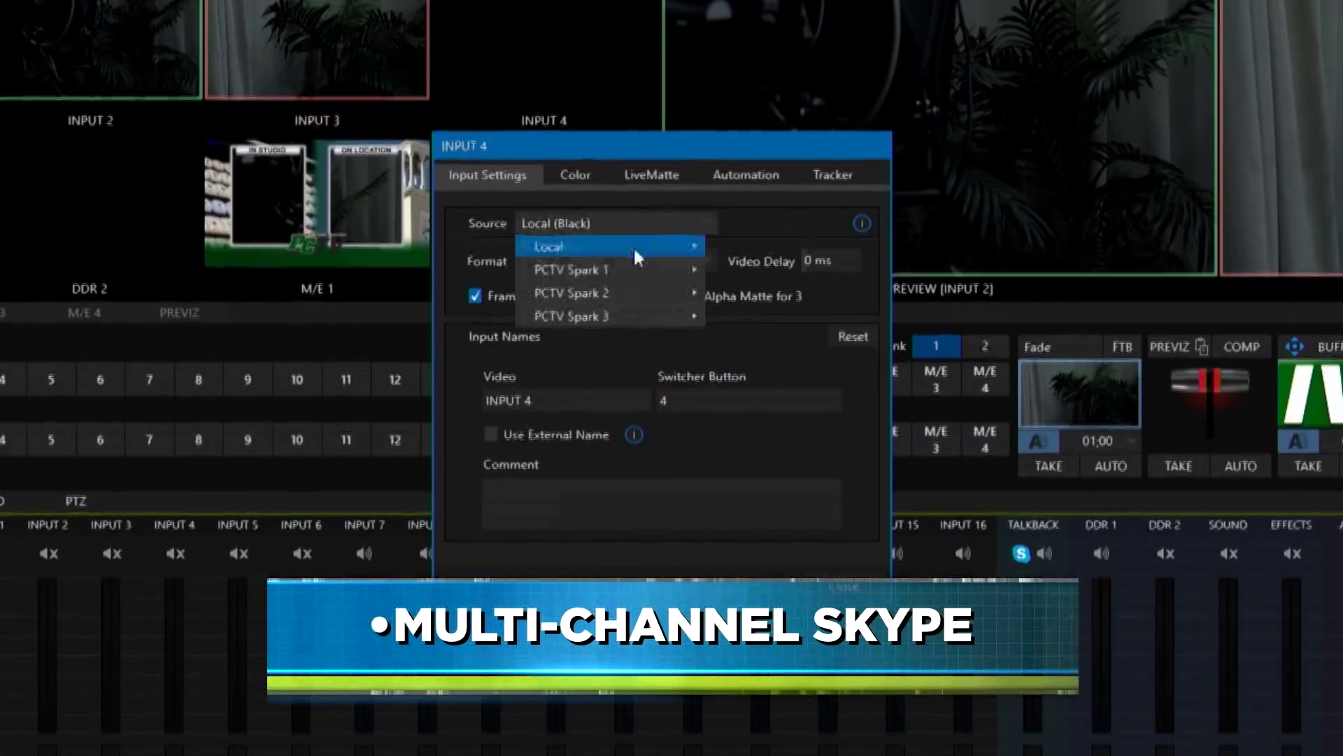
mouse_move(634, 251)
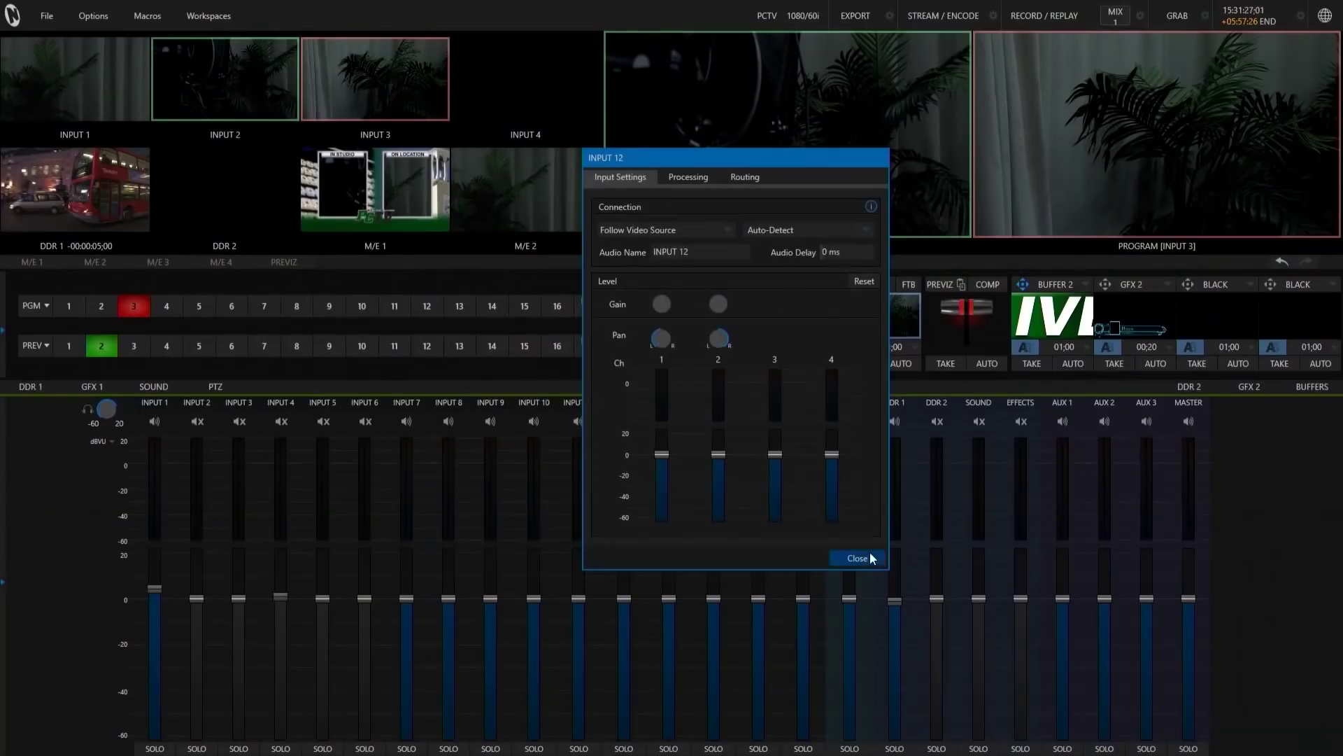
click(857, 557)
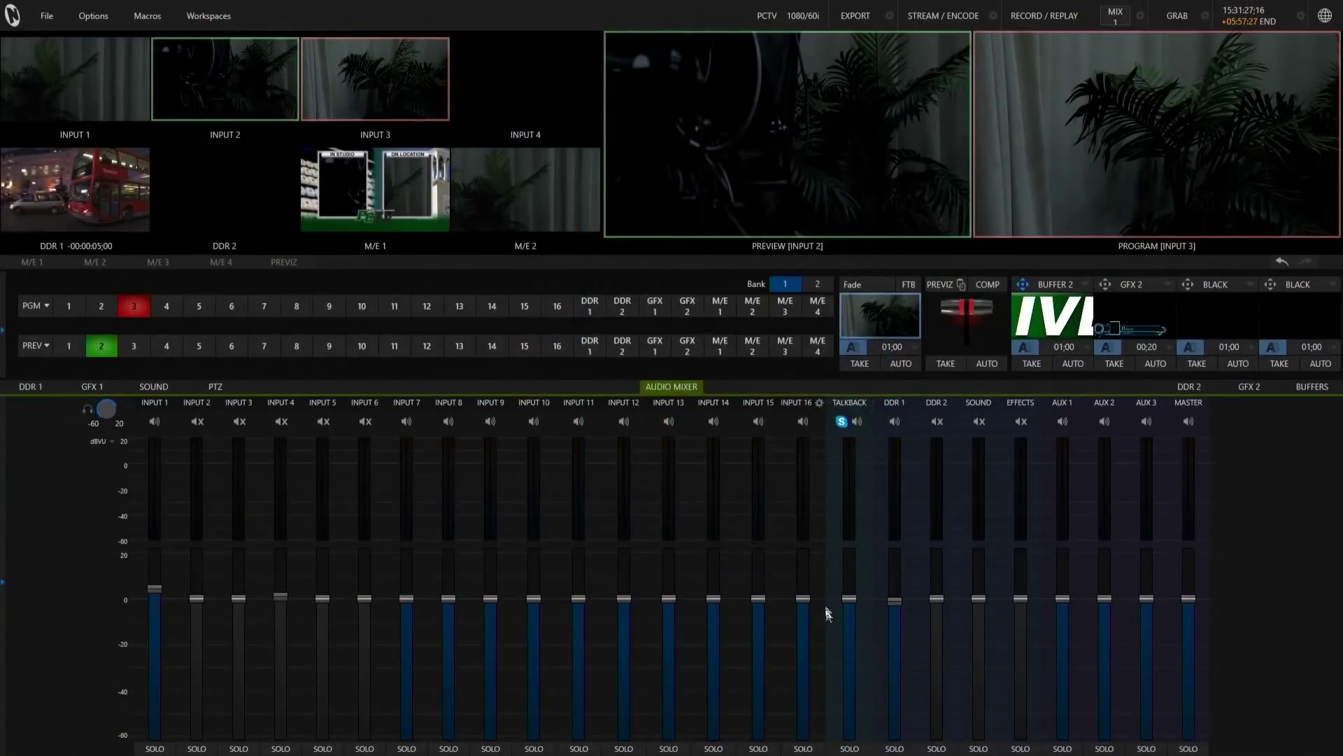
click(640, 404)
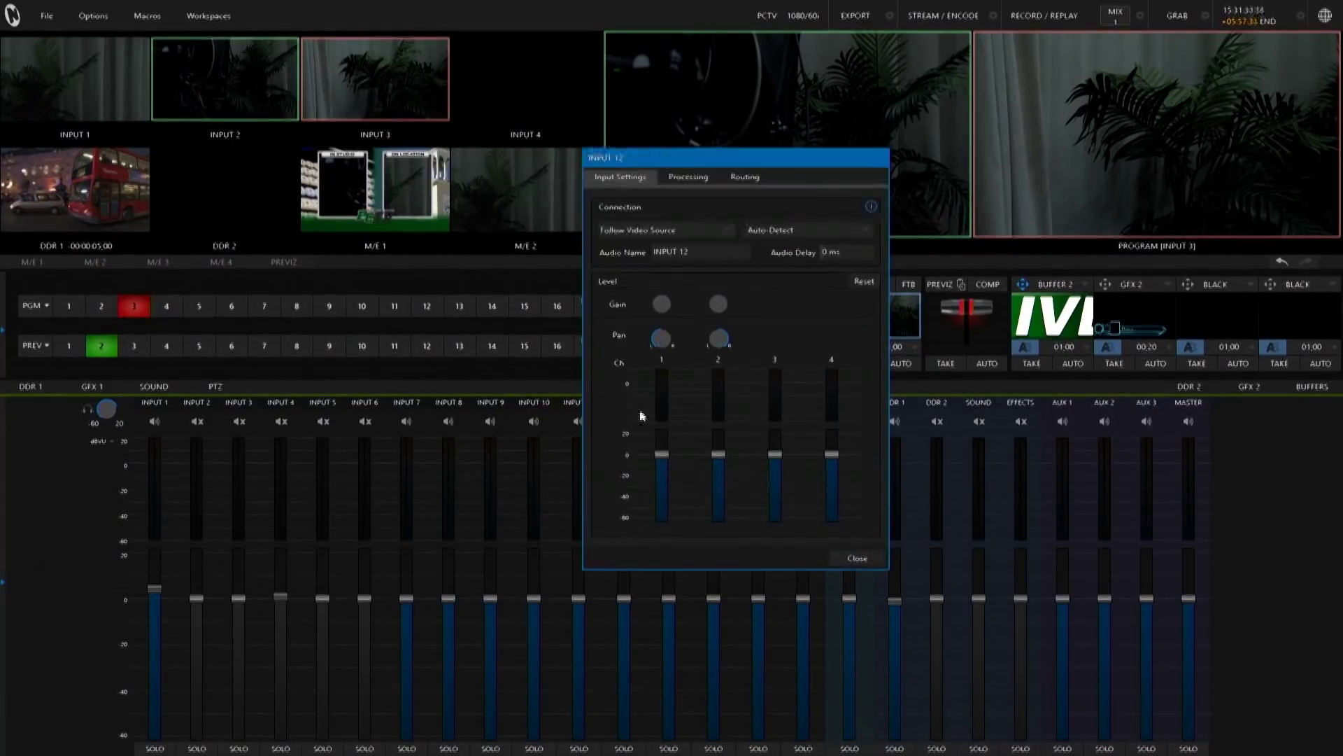
click(728, 227)
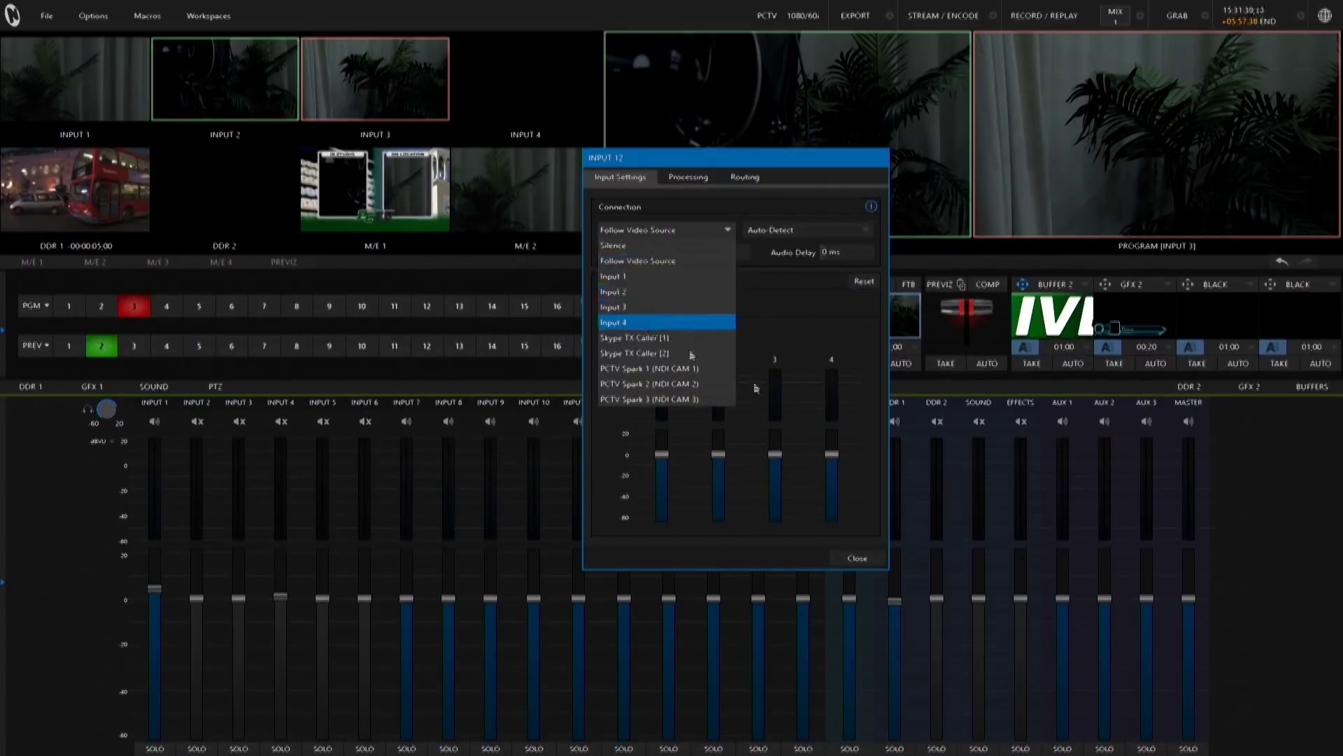
click(857, 557)
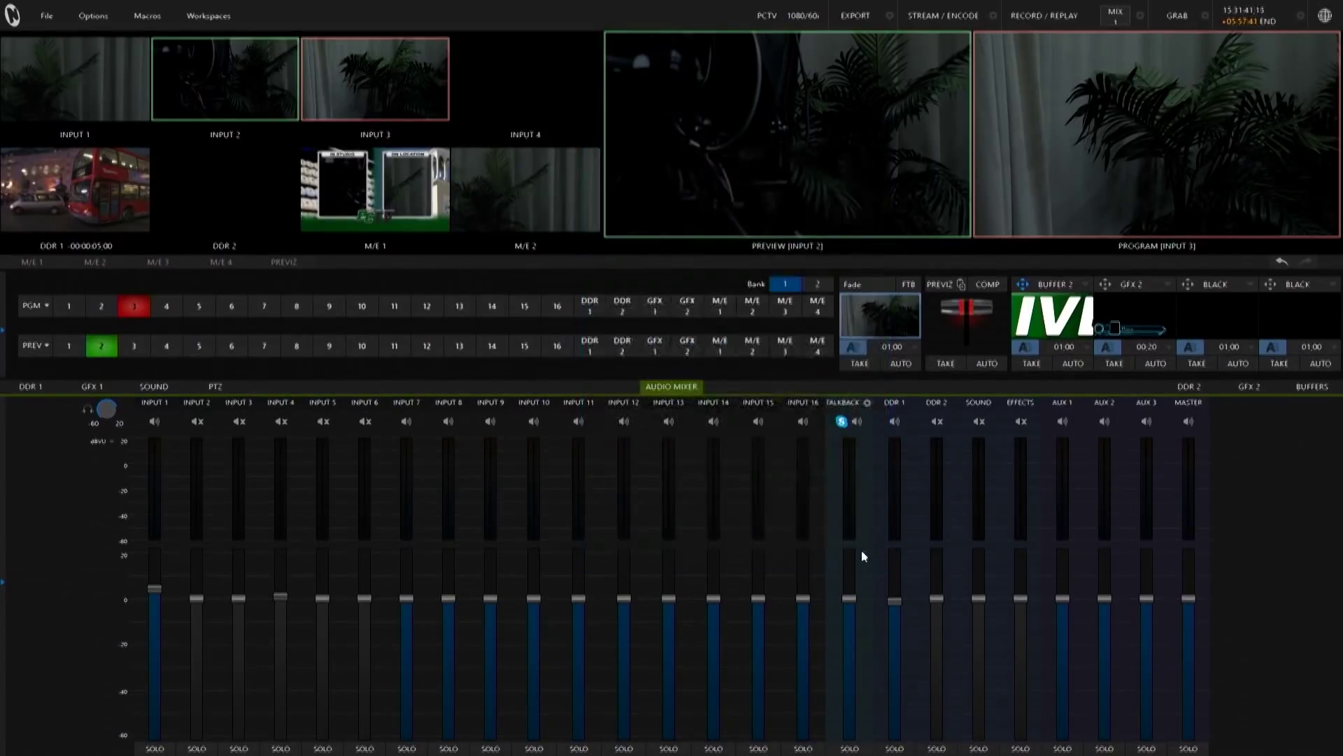